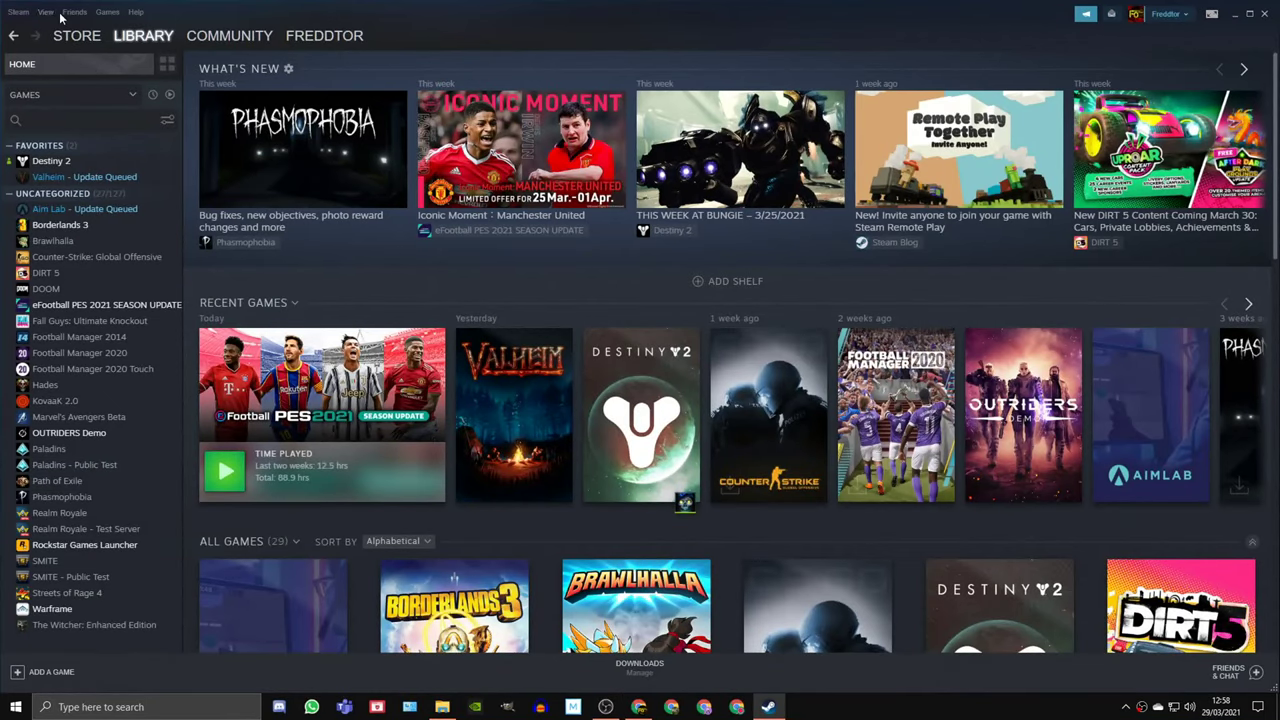
# Open Steam's In-Game settings and make sure the Steam Overlay while in-game is disabled.
pyautogui.click(18, 12)
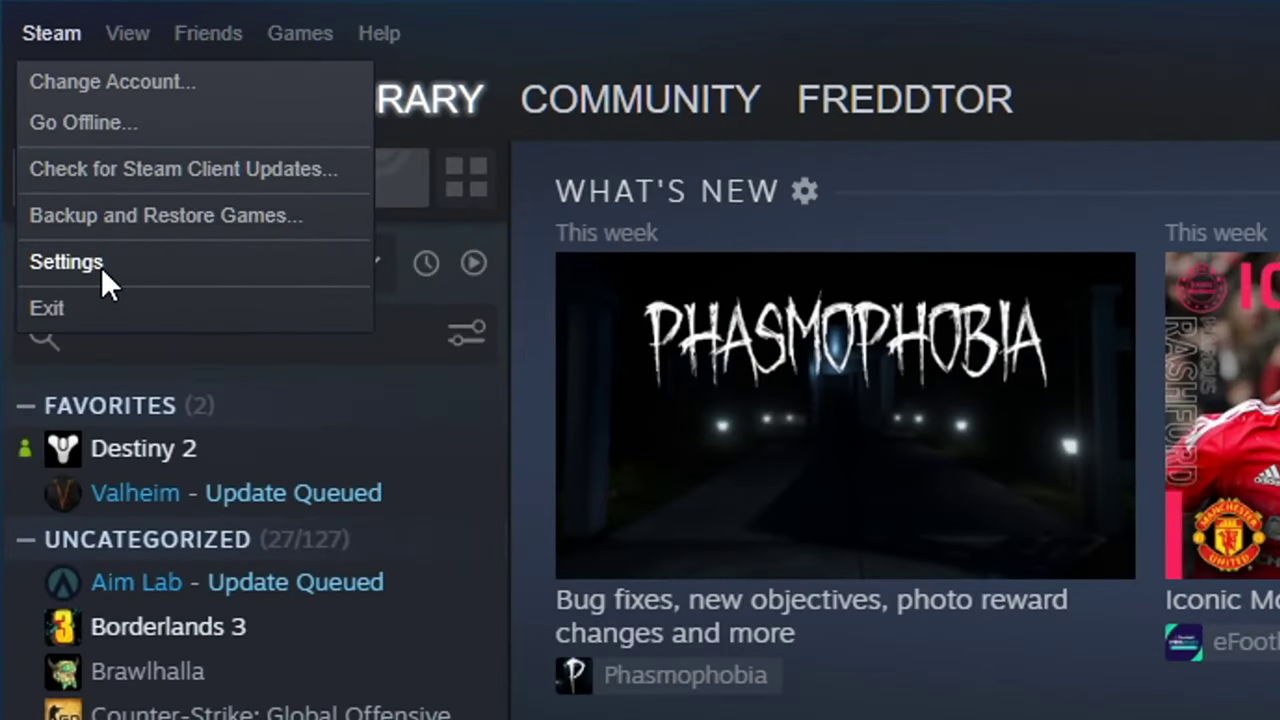
pyautogui.click(101, 264)
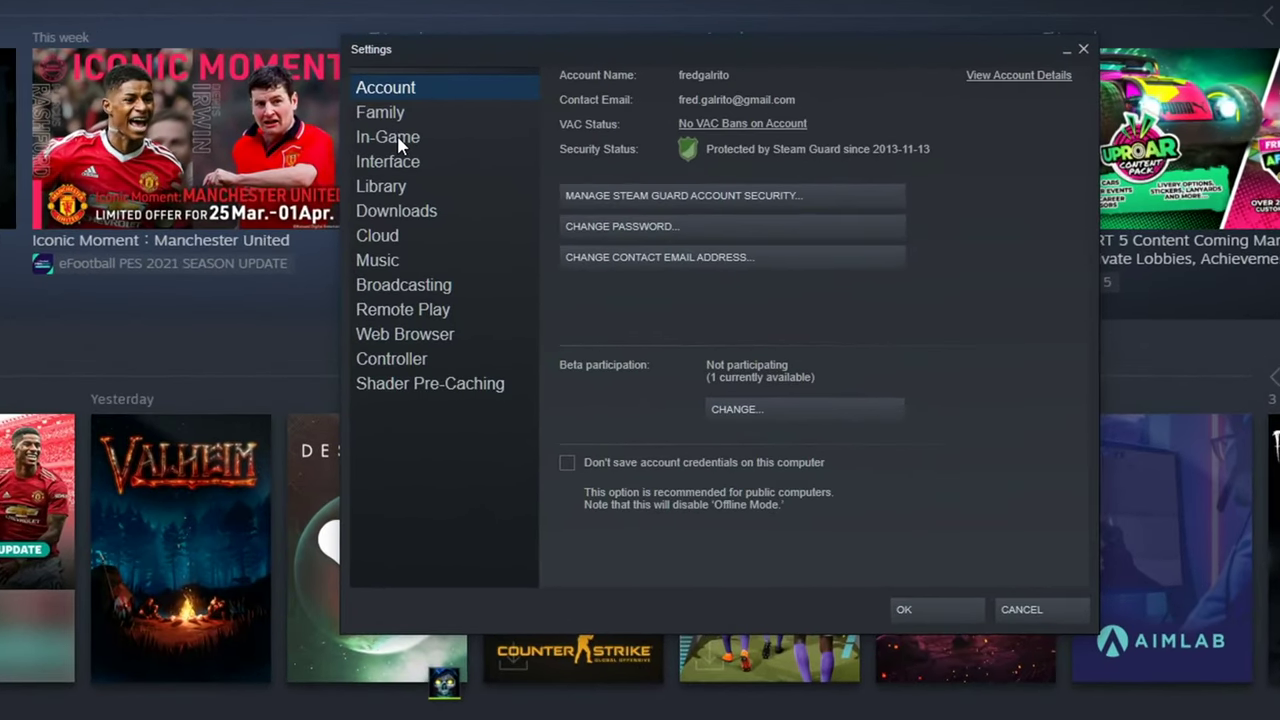
pyautogui.click(401, 144)
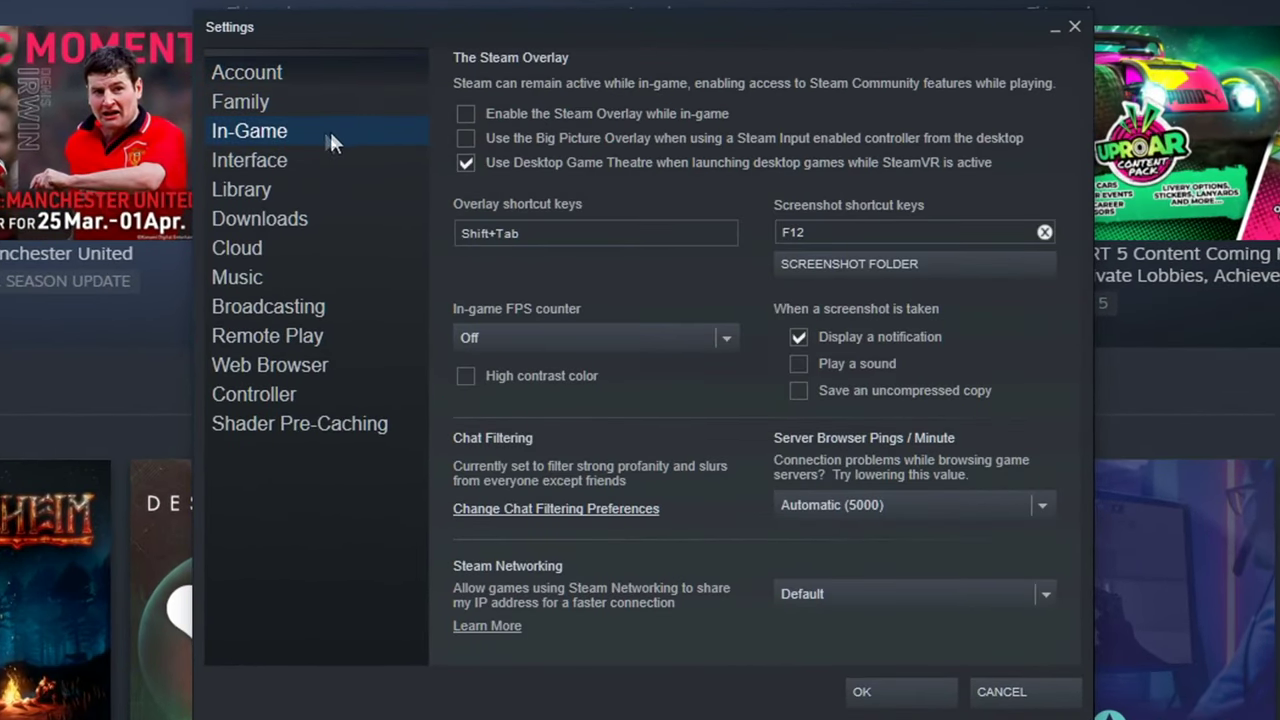
pyautogui.click(465, 114)
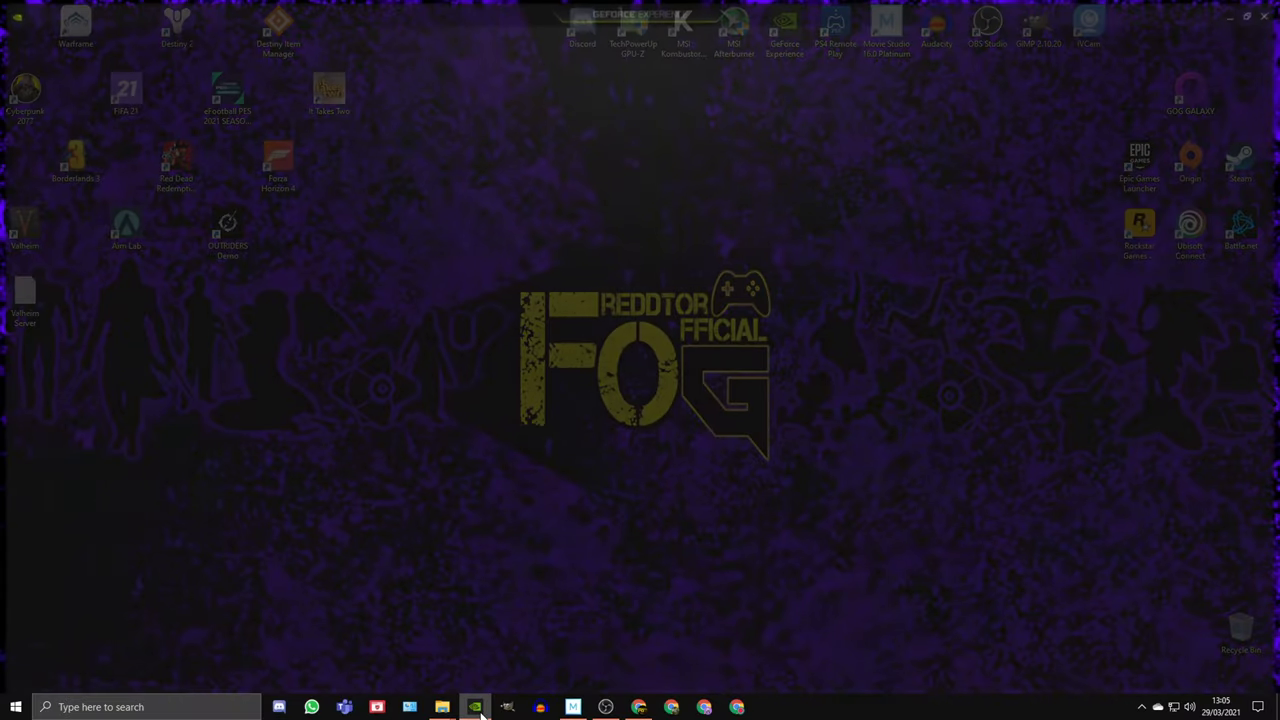
# Switch to GeForce Experience and open its settings.
pyautogui.click(475, 707)
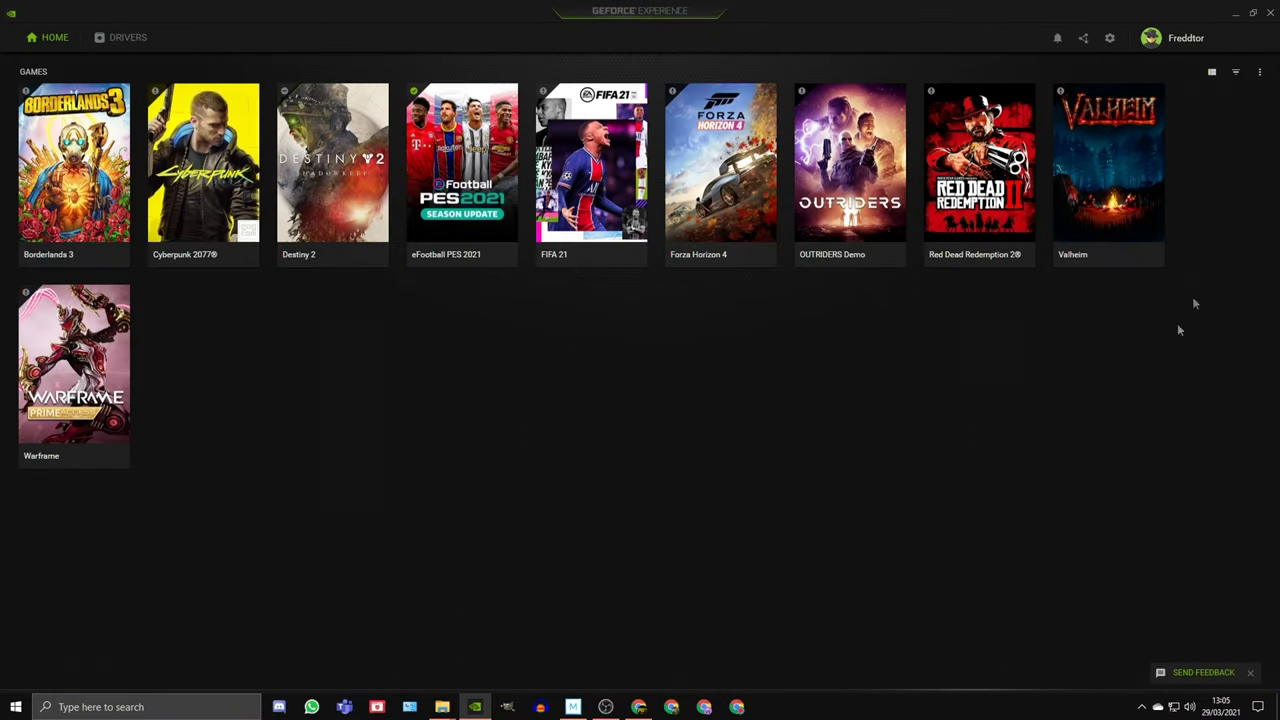
pyautogui.click(1111, 40)
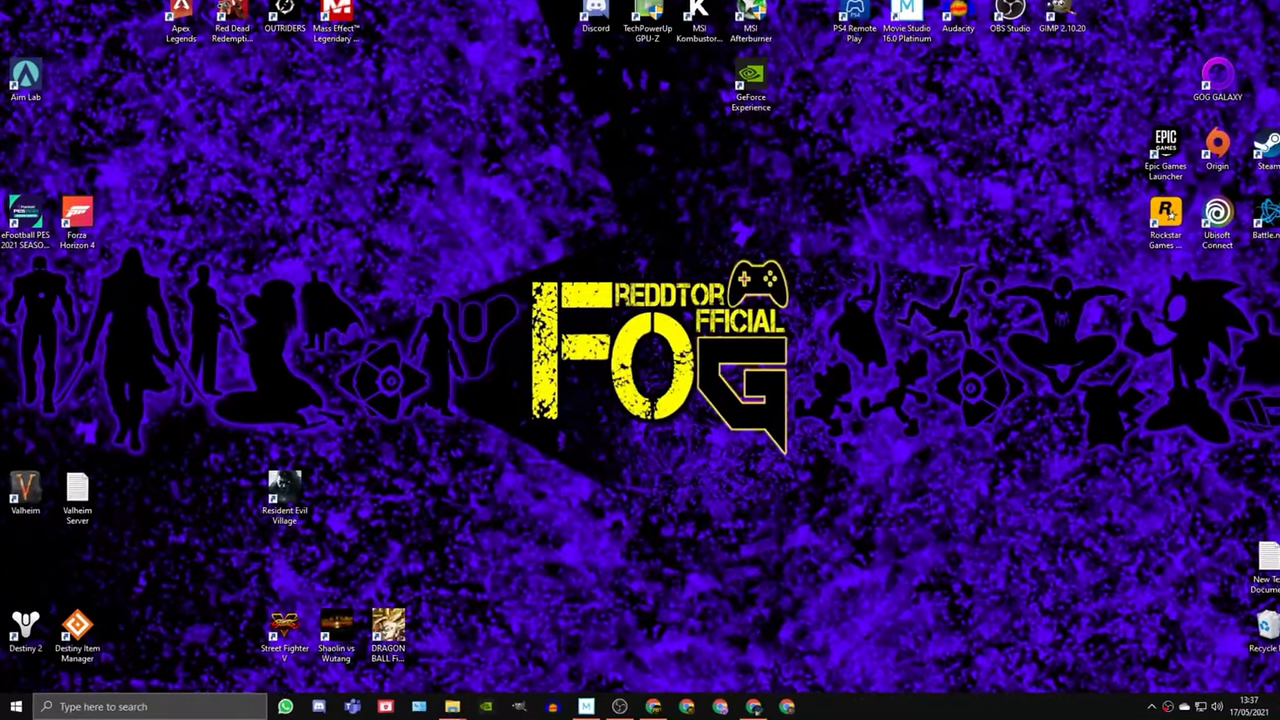
# Search Windows for "game mo" and open the Game Mode settings.
pyautogui.click(245, 703)
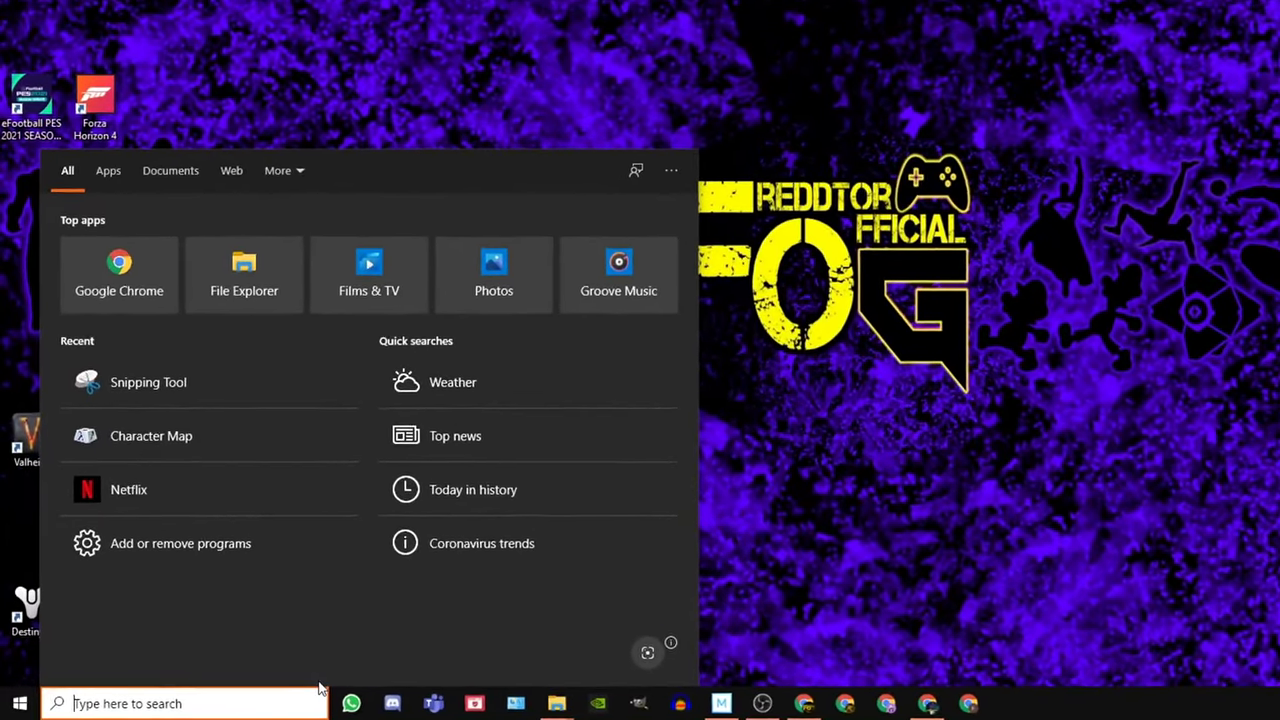
pyautogui.write('ga')
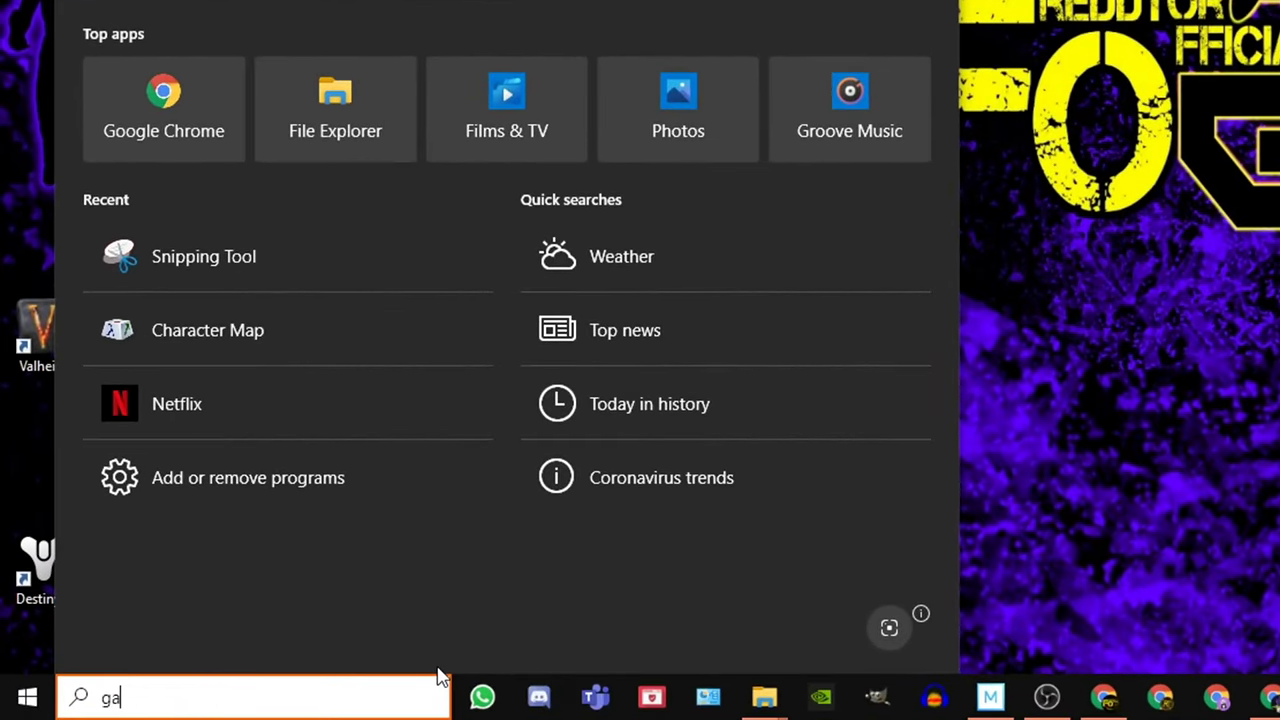
pyautogui.write('me mo')
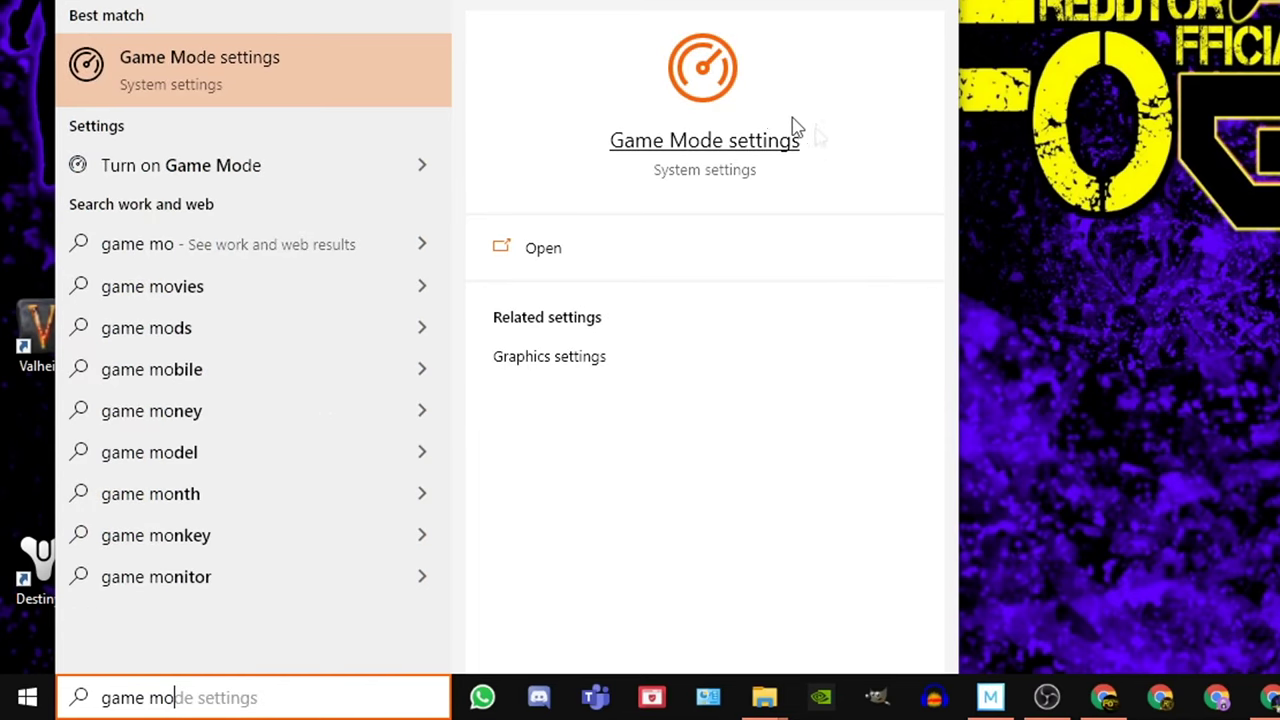
pyautogui.click(795, 125)
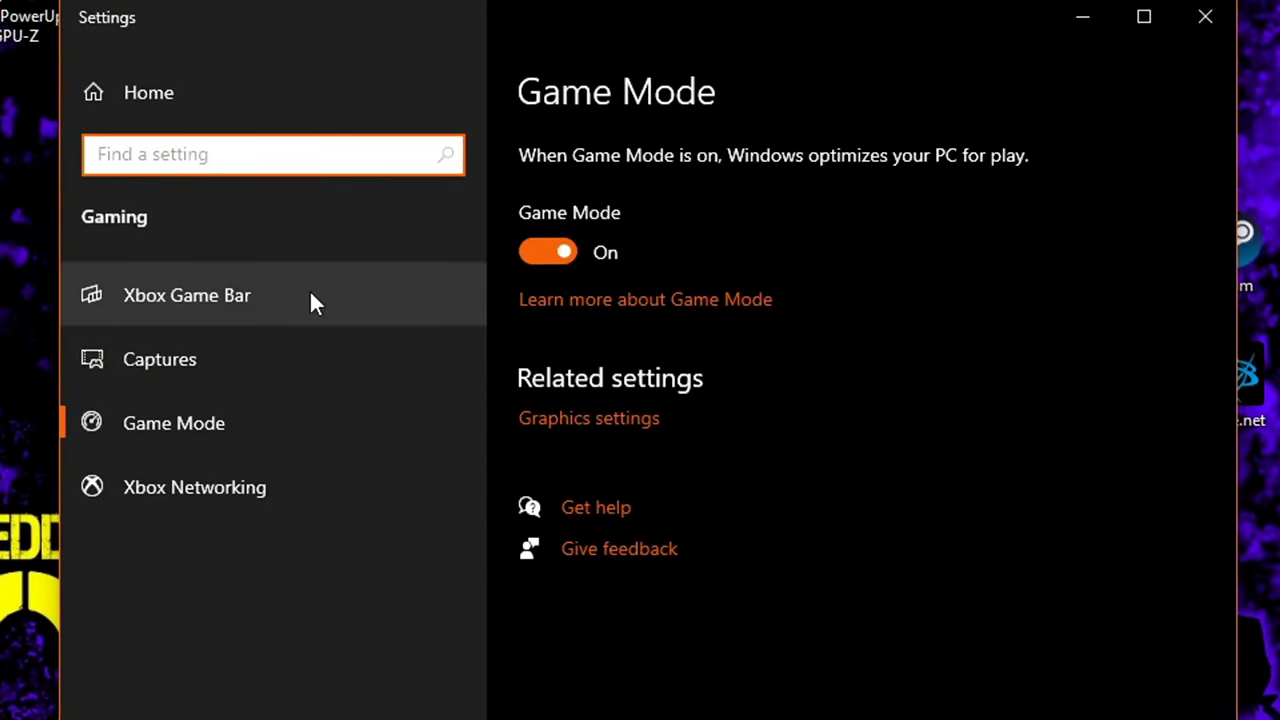
# Review the Xbox Game Bar settings and the Captures options for background recording and recorded audio.
pyautogui.click(197, 298)
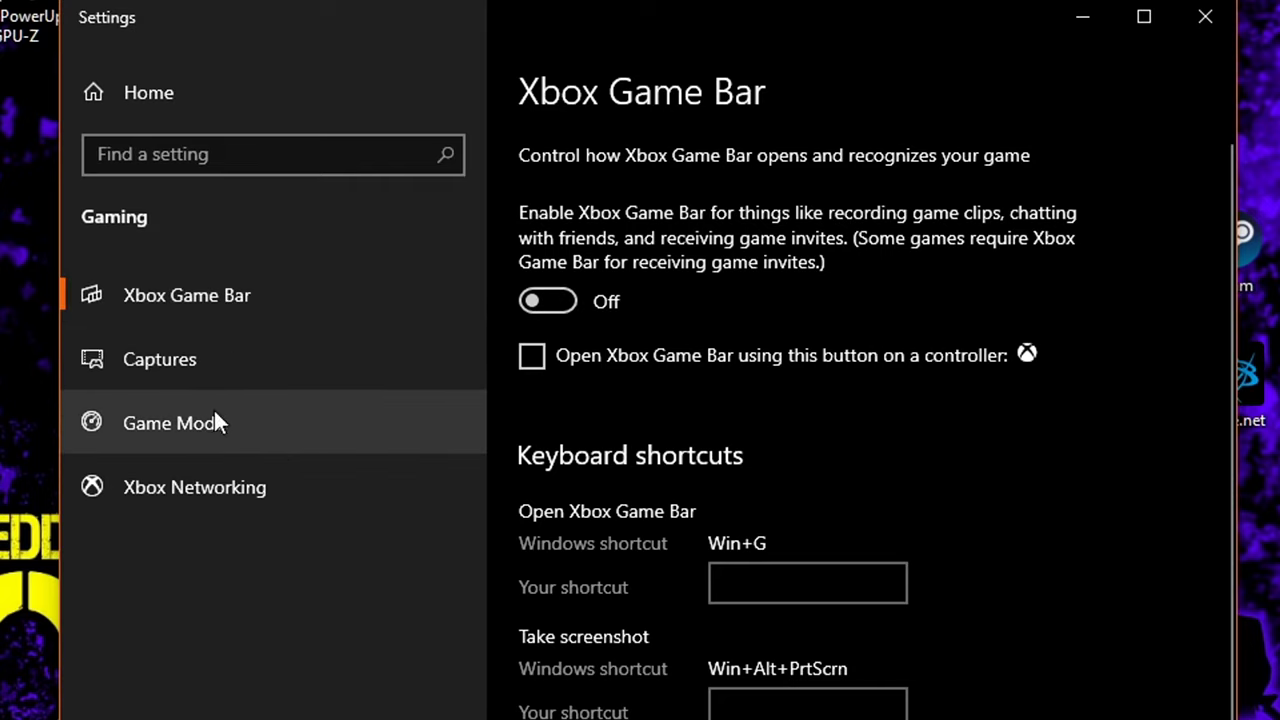
pyautogui.click(160, 360)
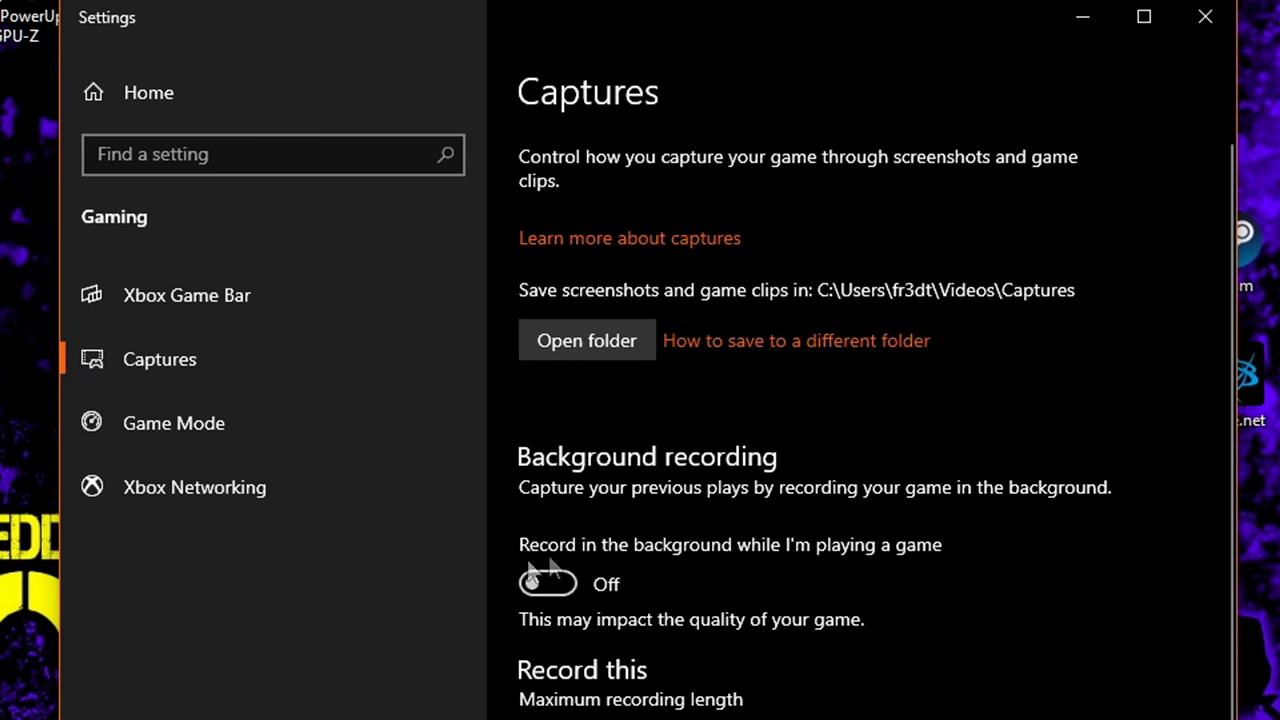
pyautogui.scroll(-5, 849, 634)
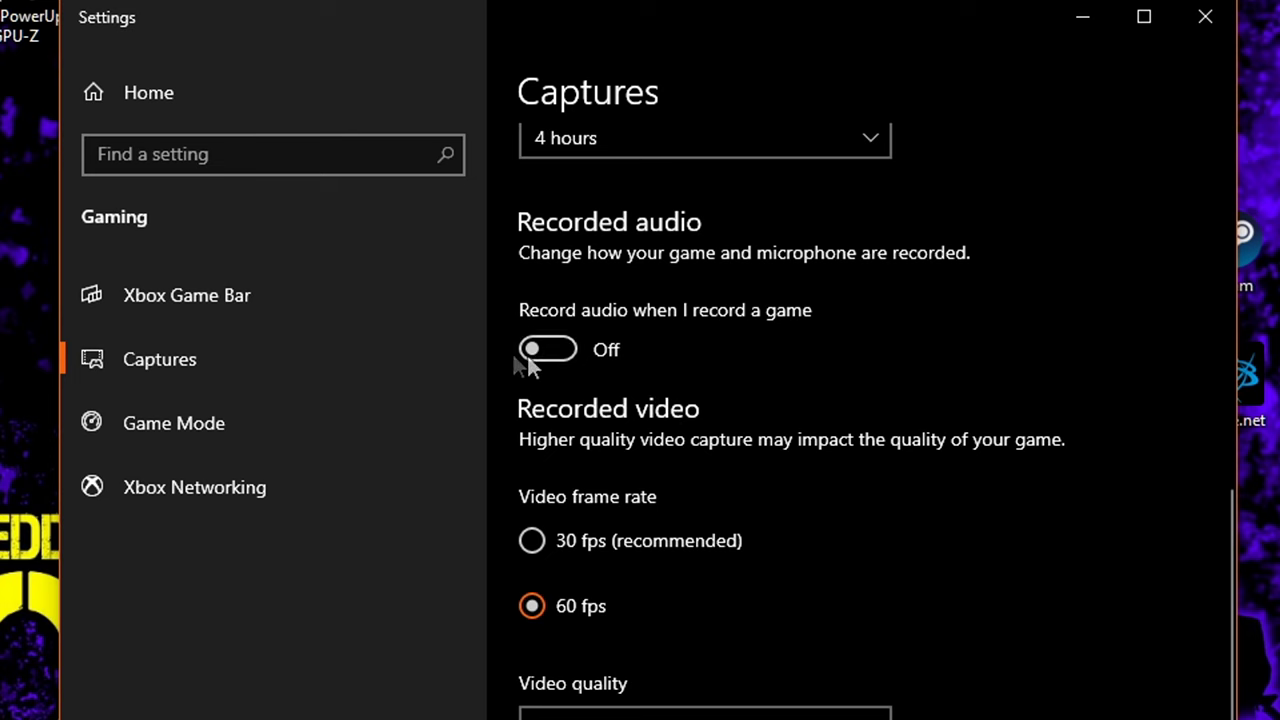
pyautogui.scroll(5, 801, 418)
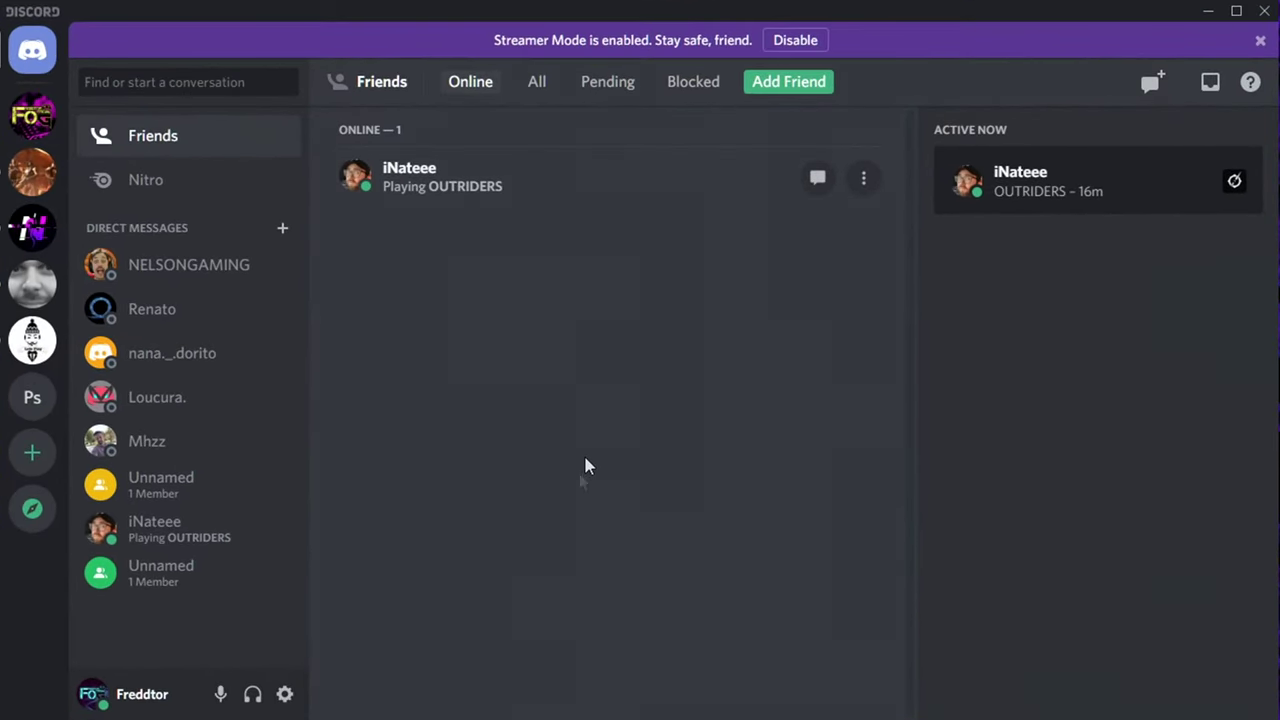
# Switch to Discord and review its Overlay settings, including the in-game overlay option, and its Advanced settings.
pyautogui.click(285, 694)
pyautogui.scroll(-5, 312, 470)
pyautogui.click(214, 390)
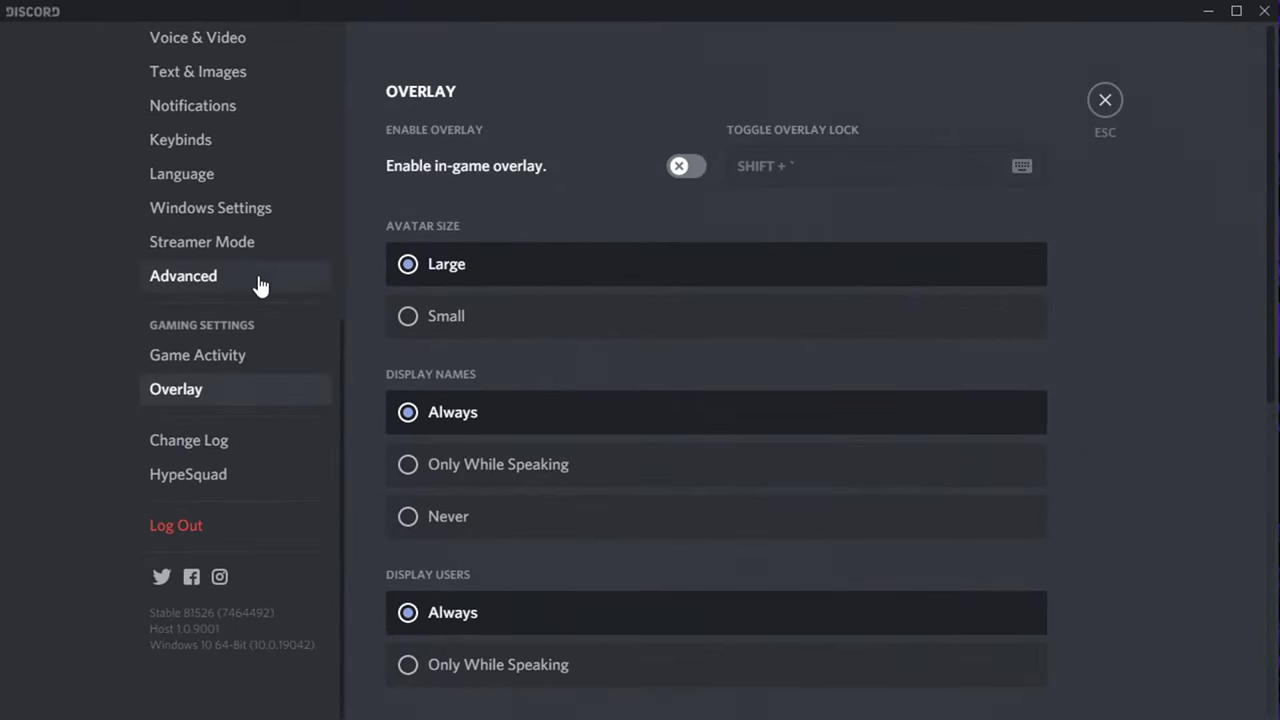
pyautogui.click(258, 284)
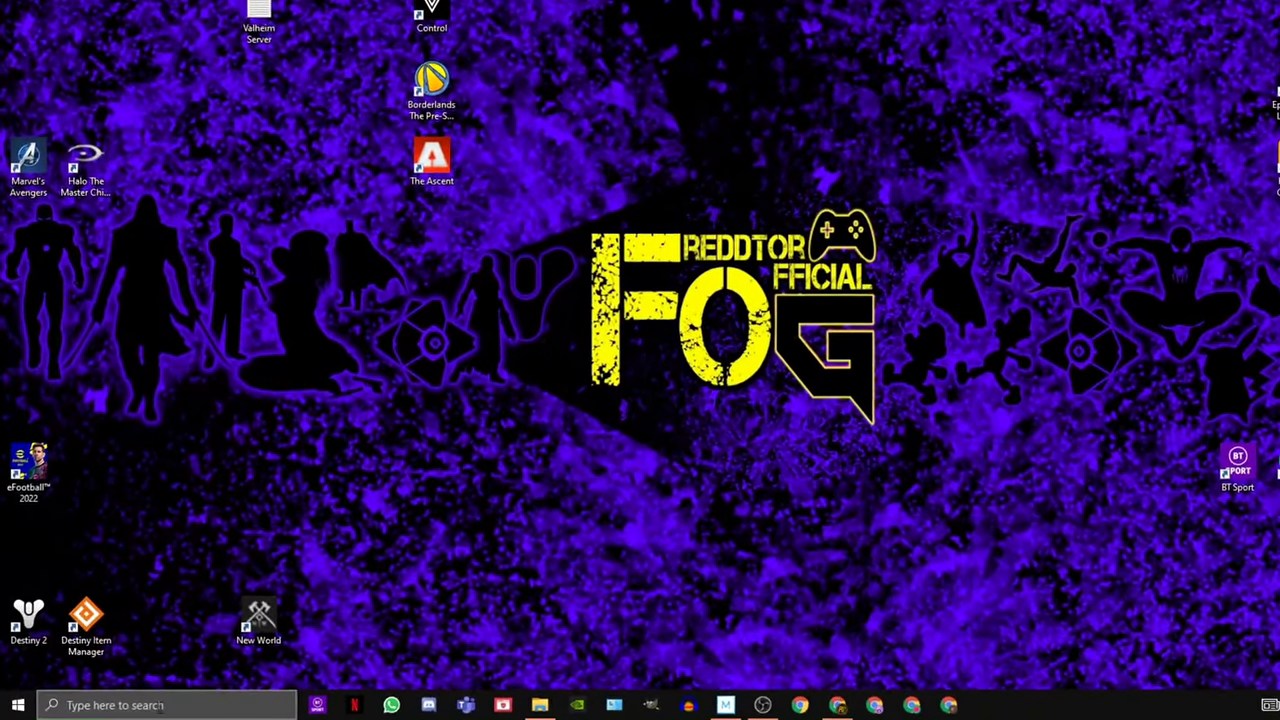
# Search Windows for "GAME M", open the Game Mode settings and make sure Game Mode is on.
pyautogui.click(160, 705)
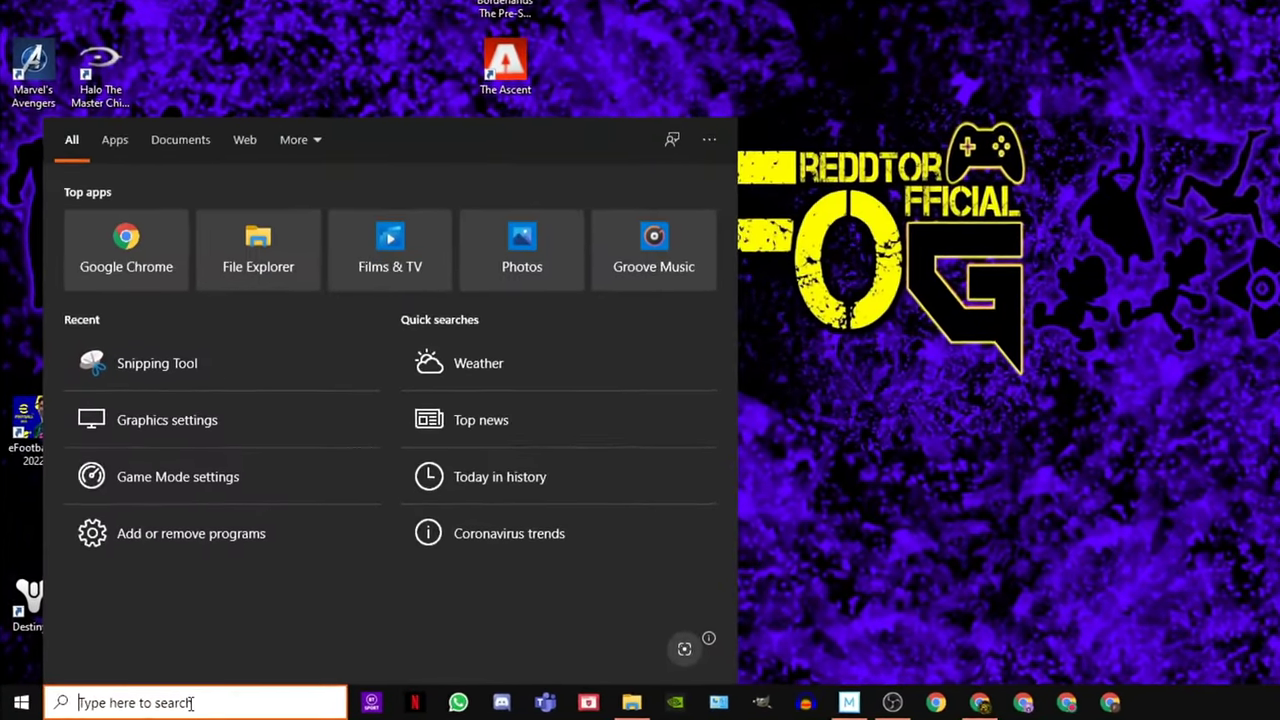
pyautogui.write('GAME M')
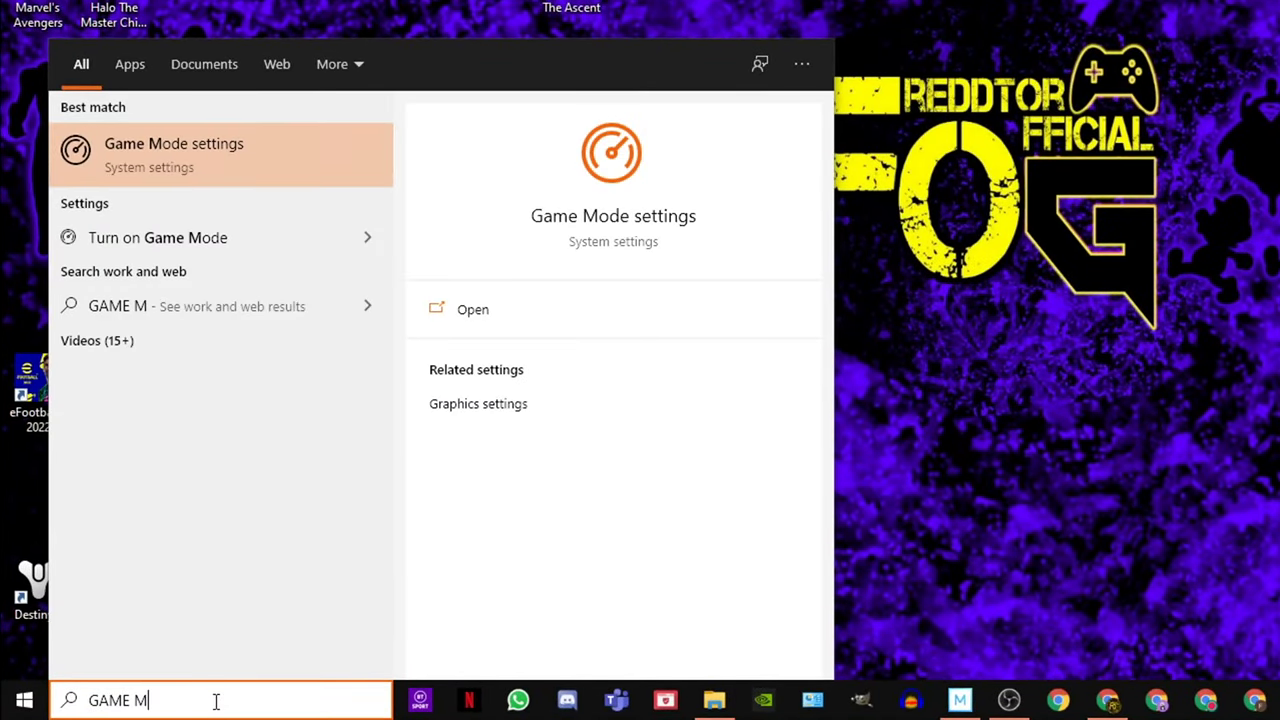
pyautogui.click(632, 222)
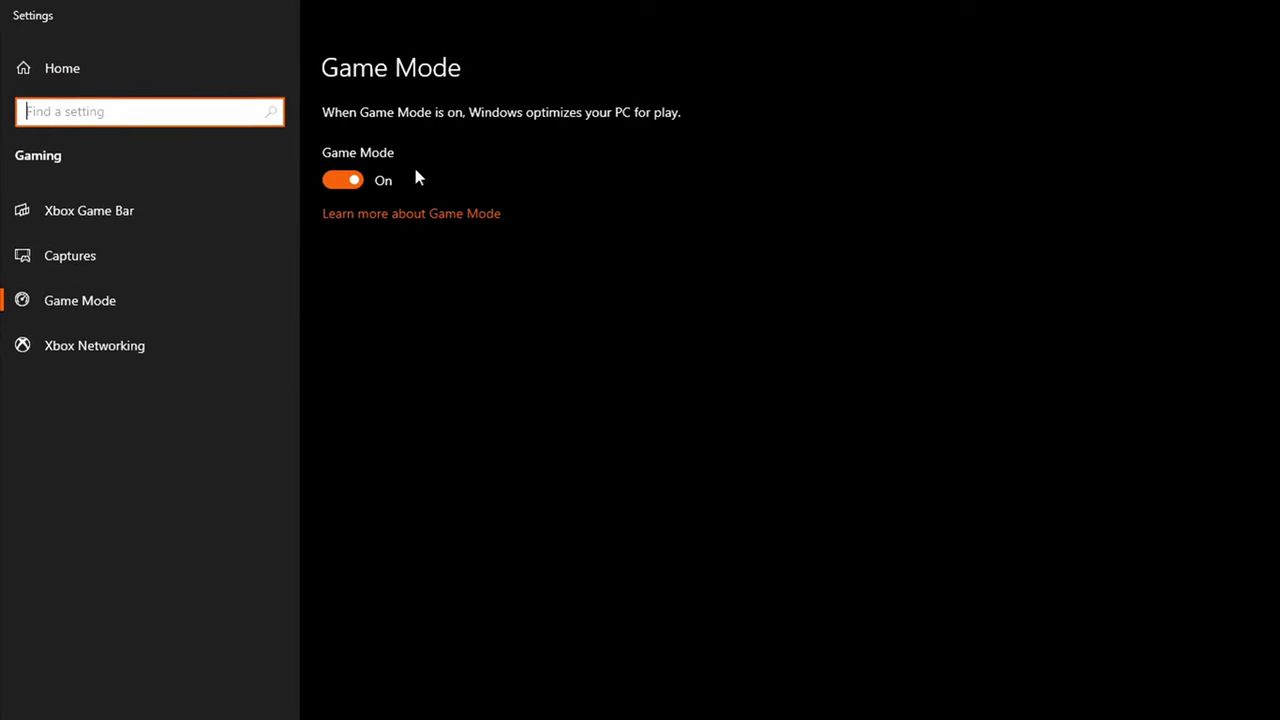
pyautogui.click(340, 182)
pyautogui.click(343, 183)
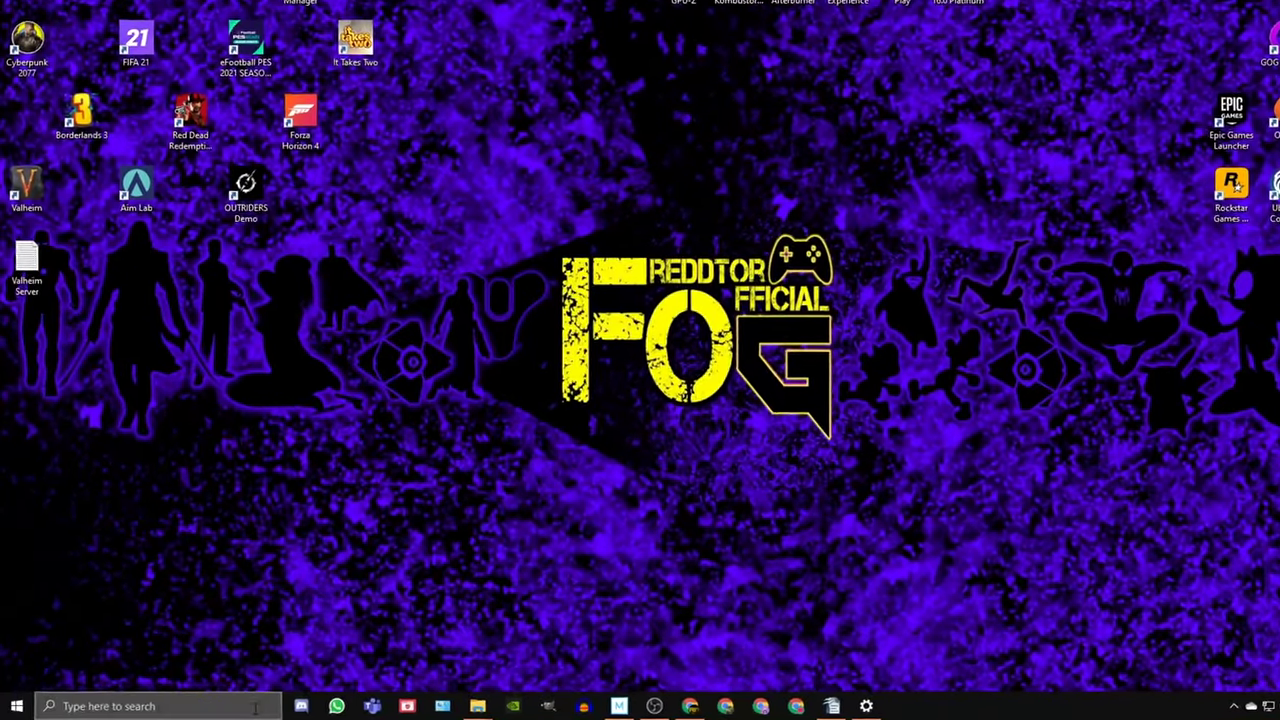
# Search Windows for "GRAPHICS S" and open the Graphics settings.
pyautogui.press('super')
pyautogui.write('GRAPHICS ')
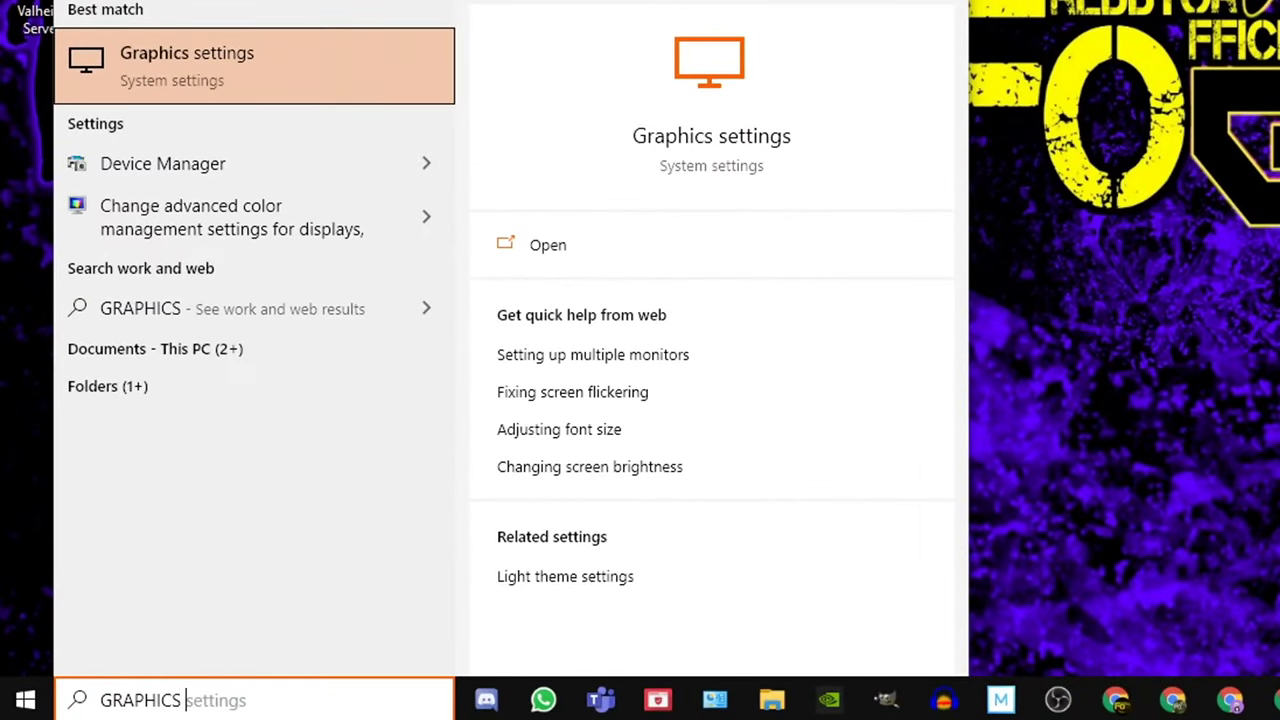
pyautogui.write('S')
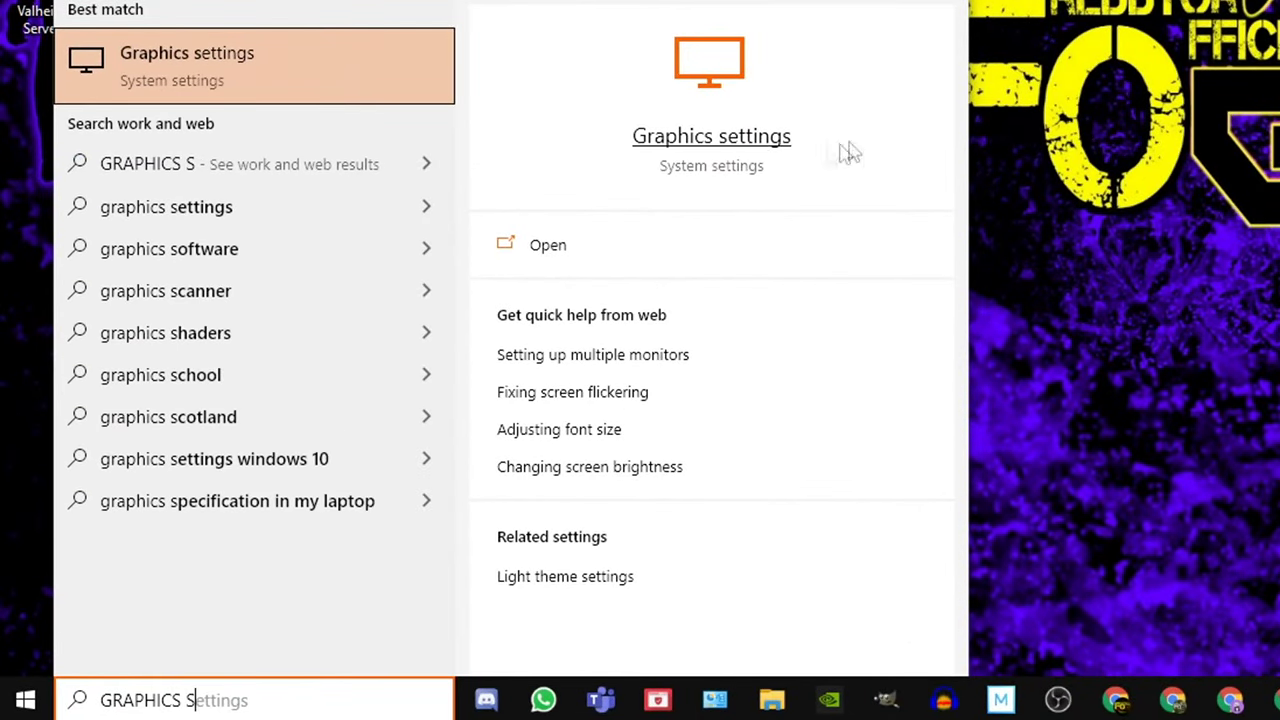
pyautogui.click(716, 150)
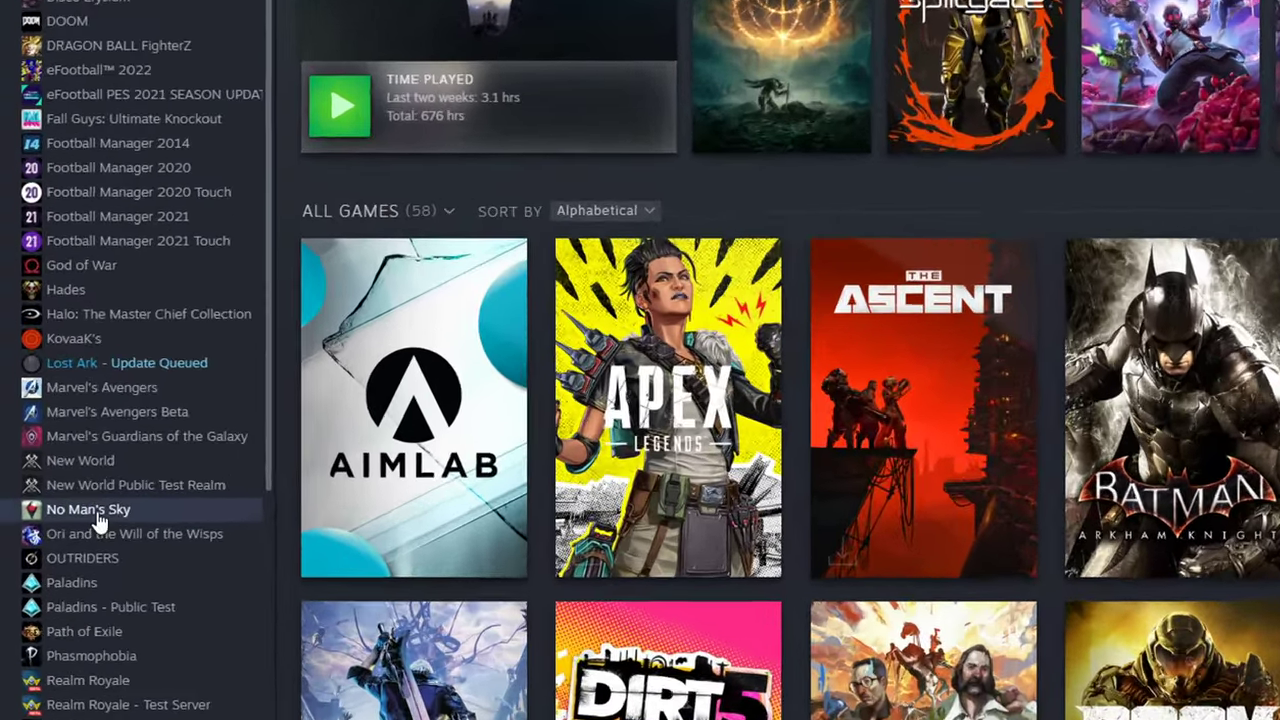
# Switch to the Steam library, open the properties of No Man's Sky and browse to its local files folder.
pyautogui.rightClick(56, 574)
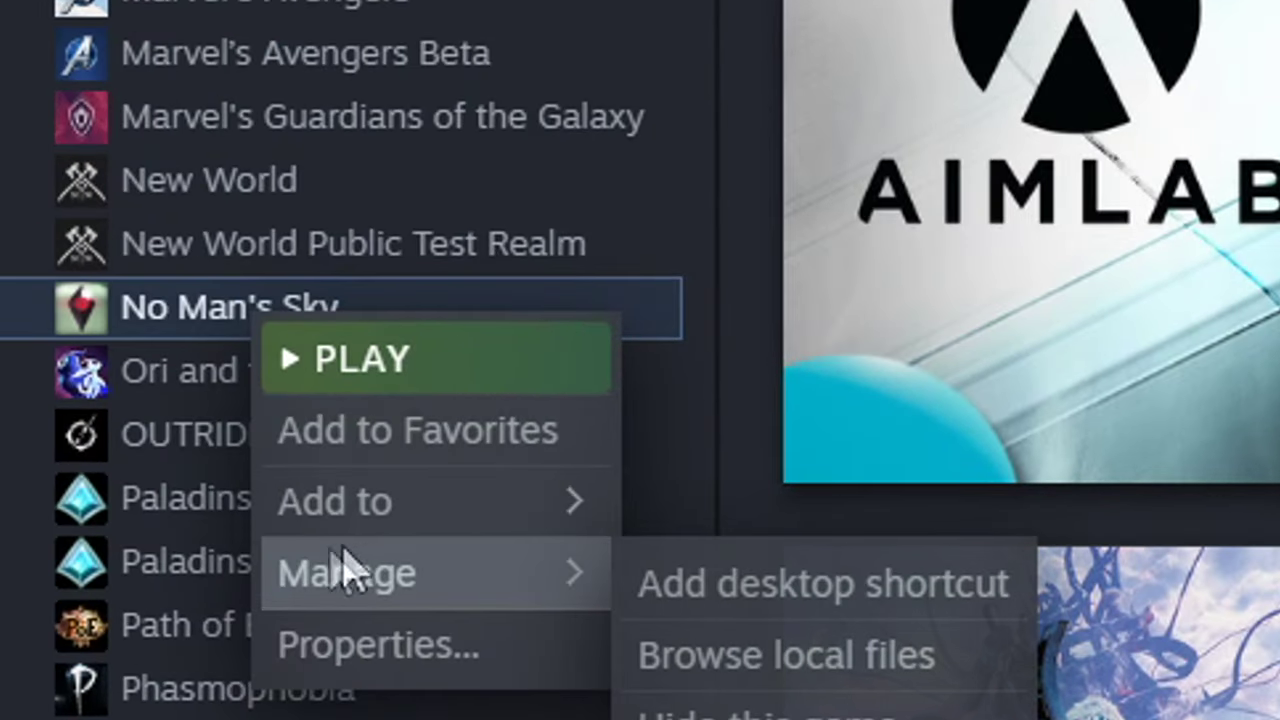
pyautogui.click(440, 655)
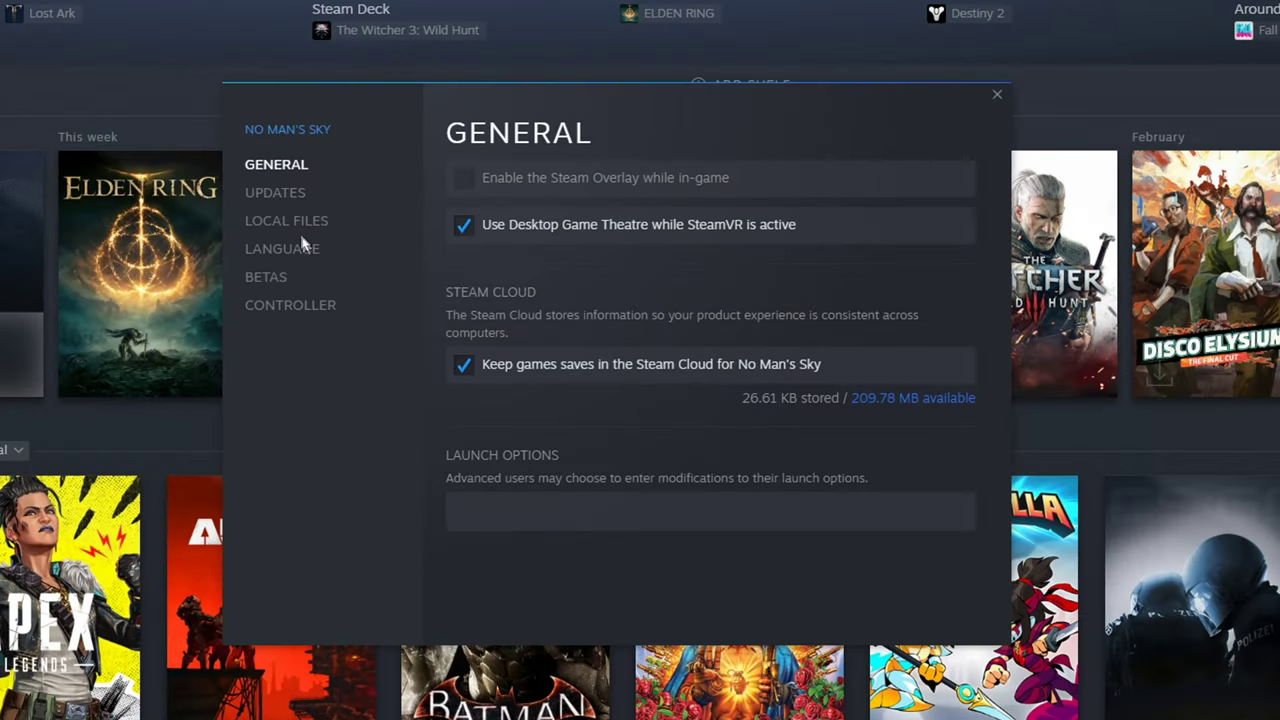
pyautogui.click(300, 224)
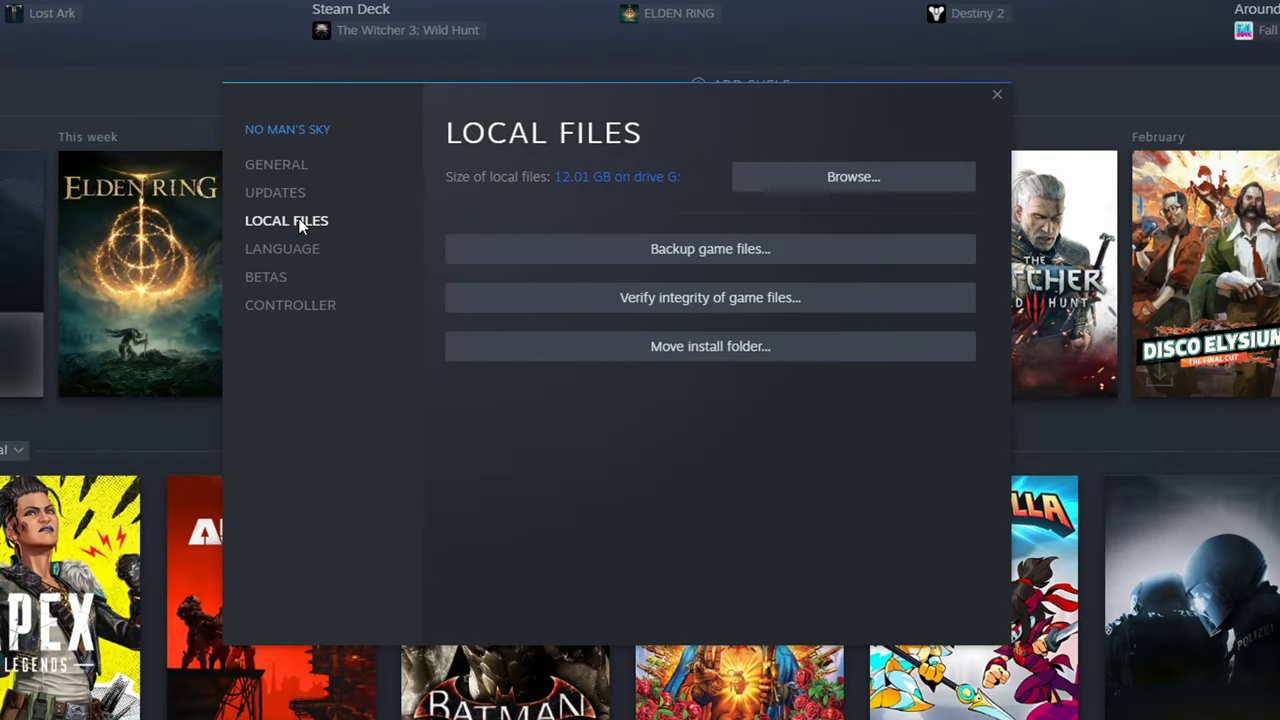
pyautogui.click(828, 176)
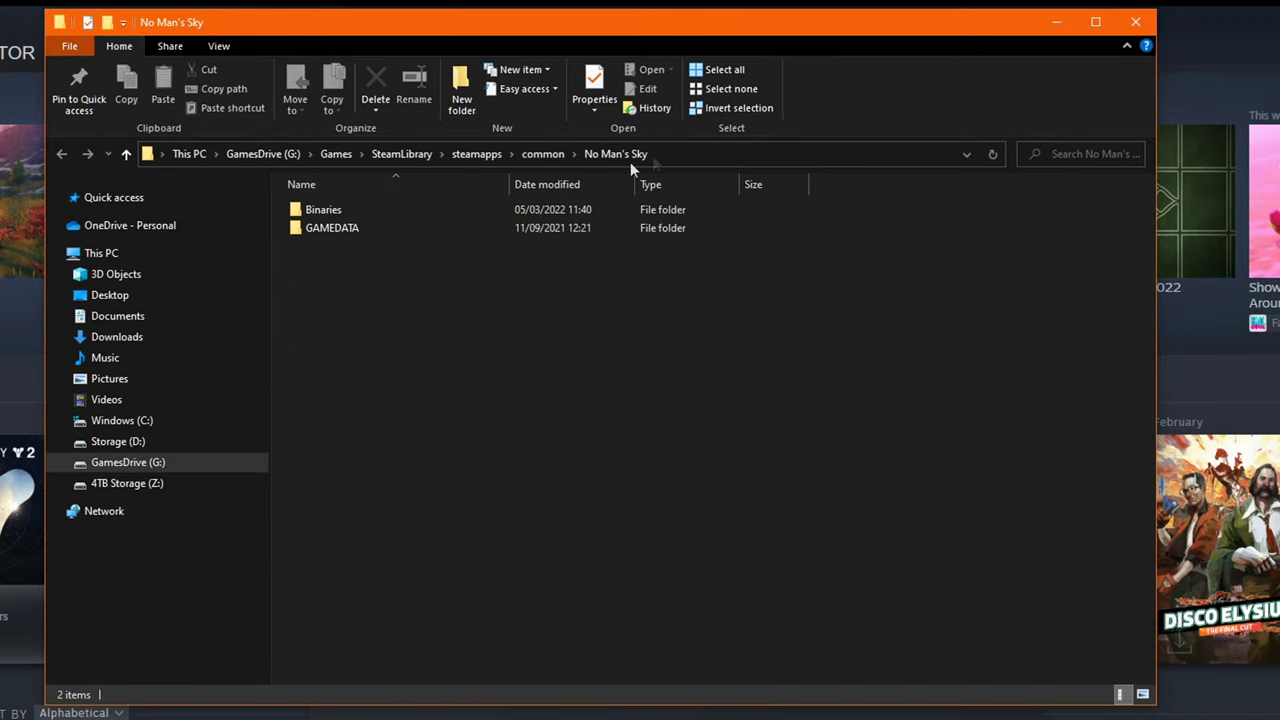
# Open the Binaries folder of No Man's Sky and copy its full folder path.
pyautogui.doubleClick(372, 209)
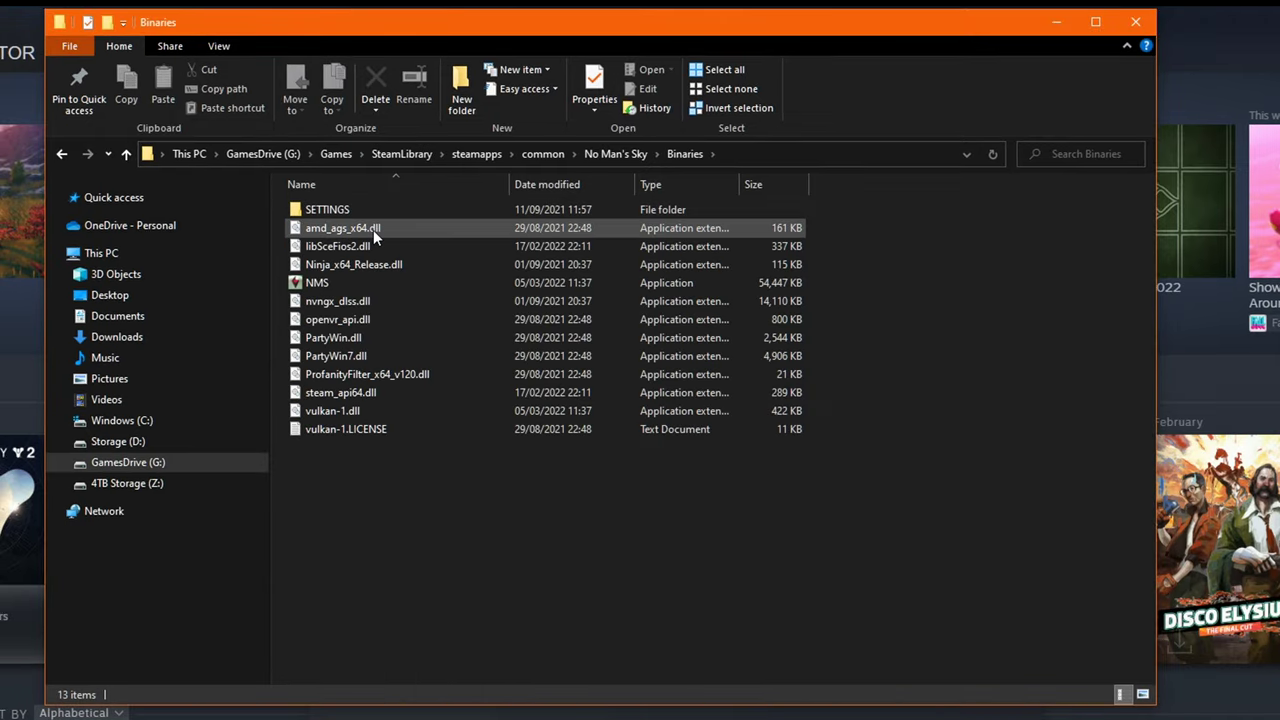
pyautogui.click(758, 153)
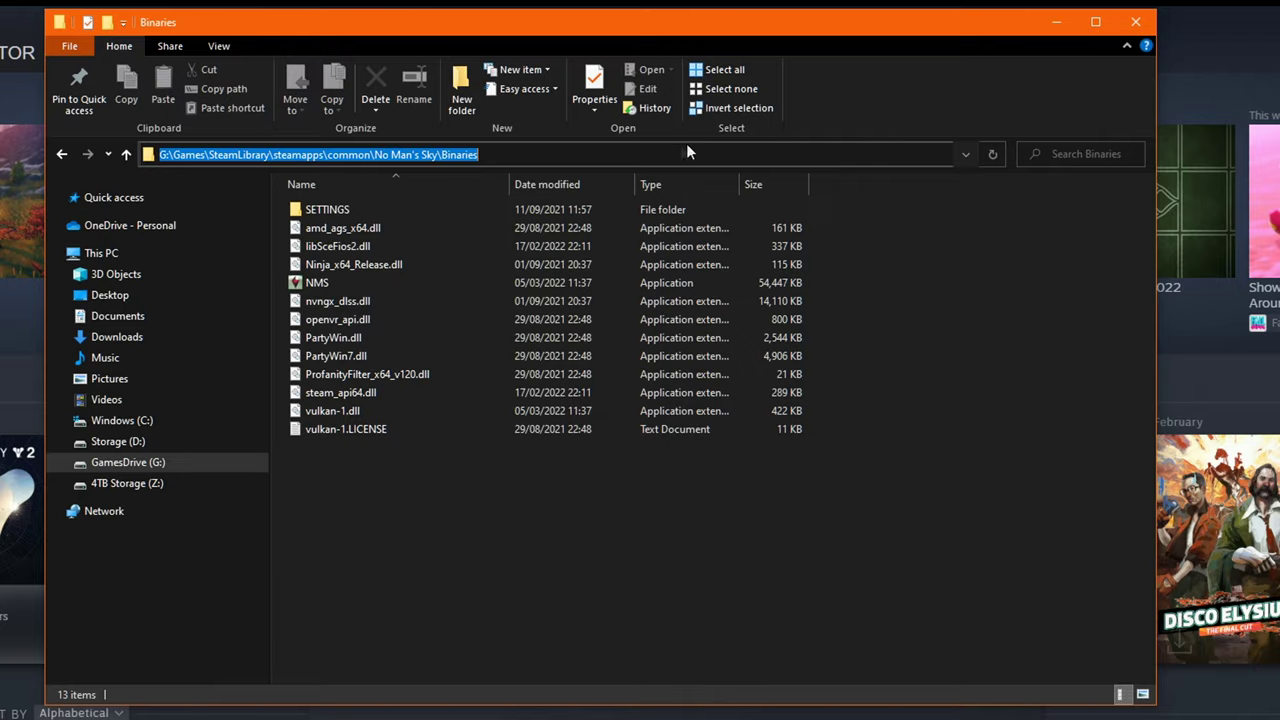
pyautogui.rightClick(655, 150)
pyautogui.click(698, 208)
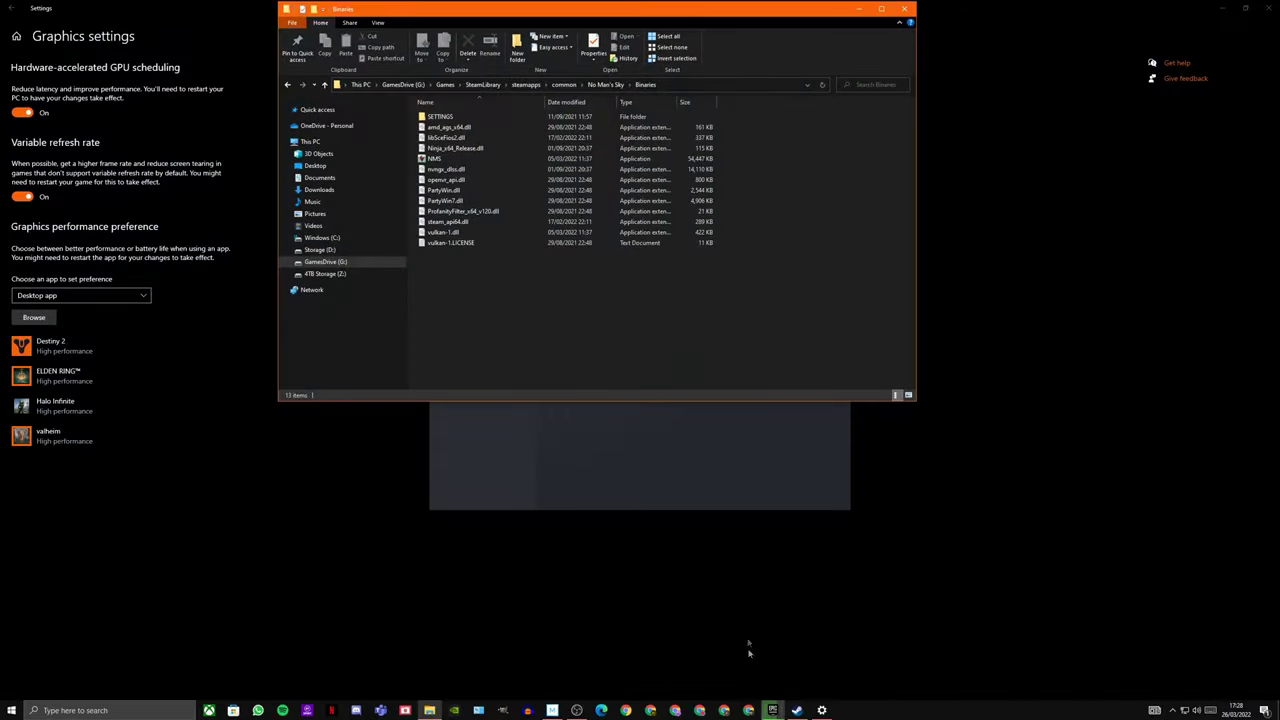
# Return to Graphics settings, browse for a desktop app and go to the copied path of the No Man's Sky Binaries folder.
pyautogui.click(749, 649)
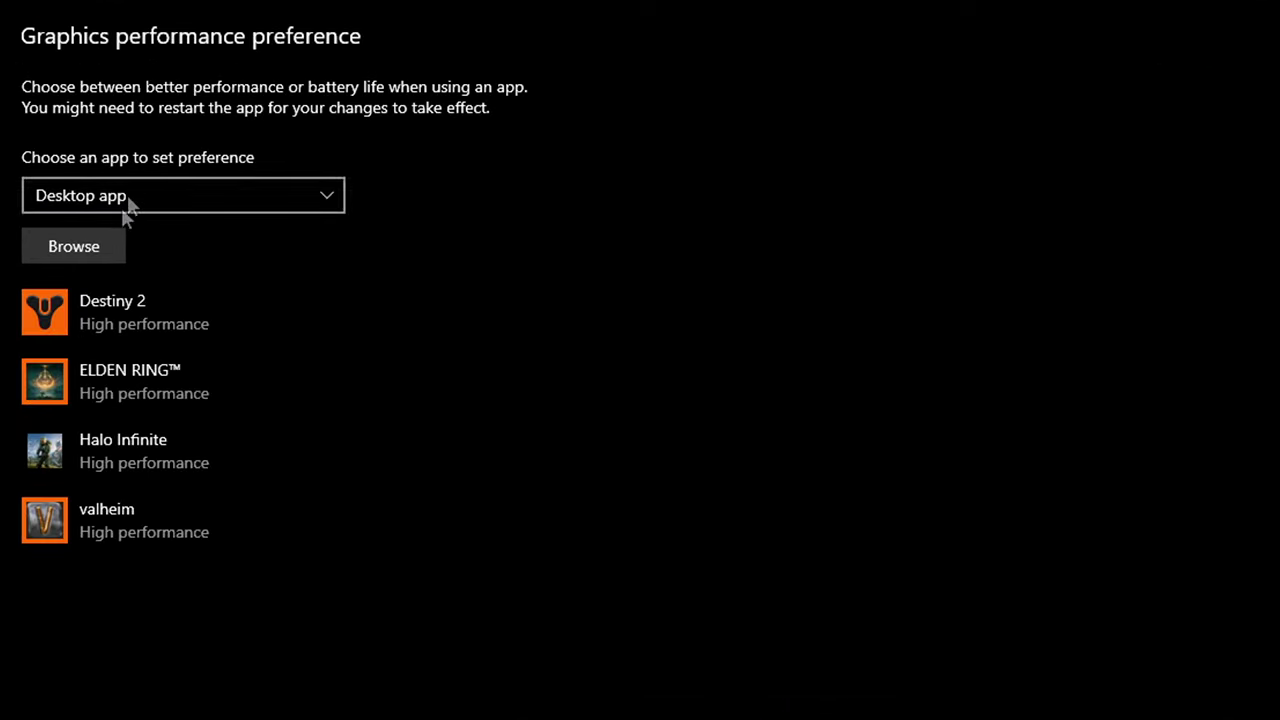
pyautogui.click(97, 250)
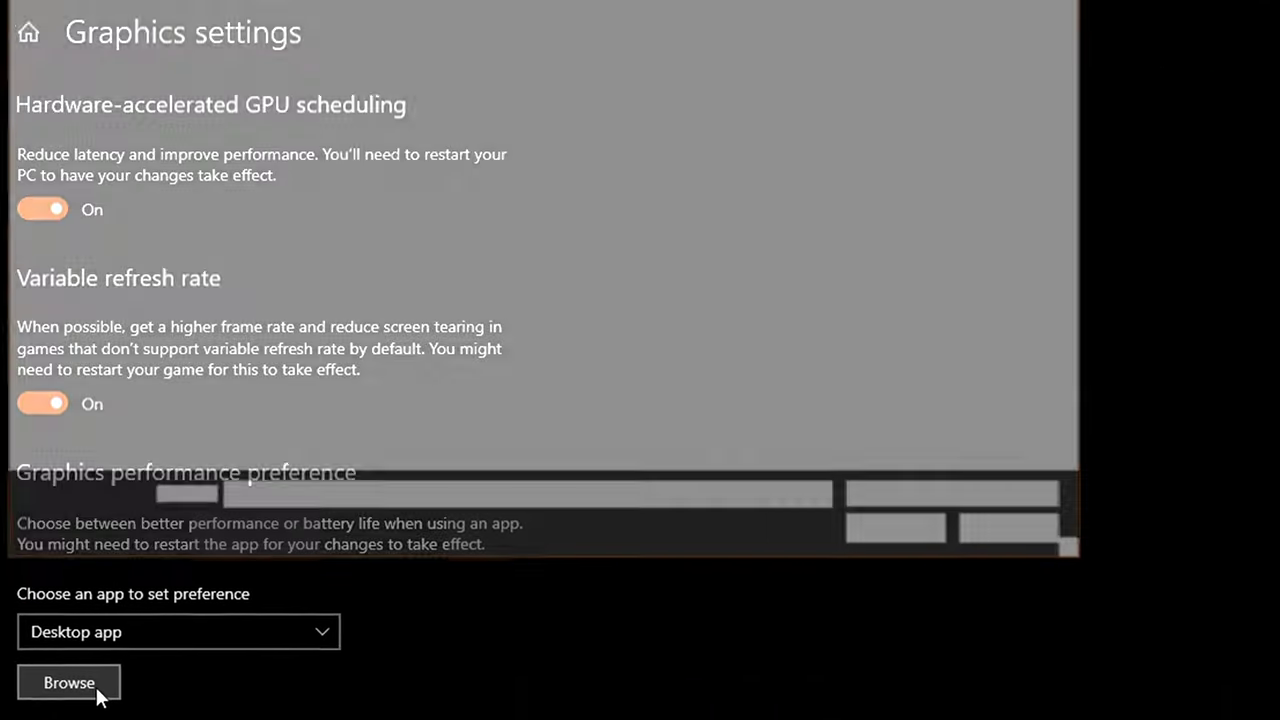
pyautogui.click(701, 62)
pyautogui.rightClick(623, 66)
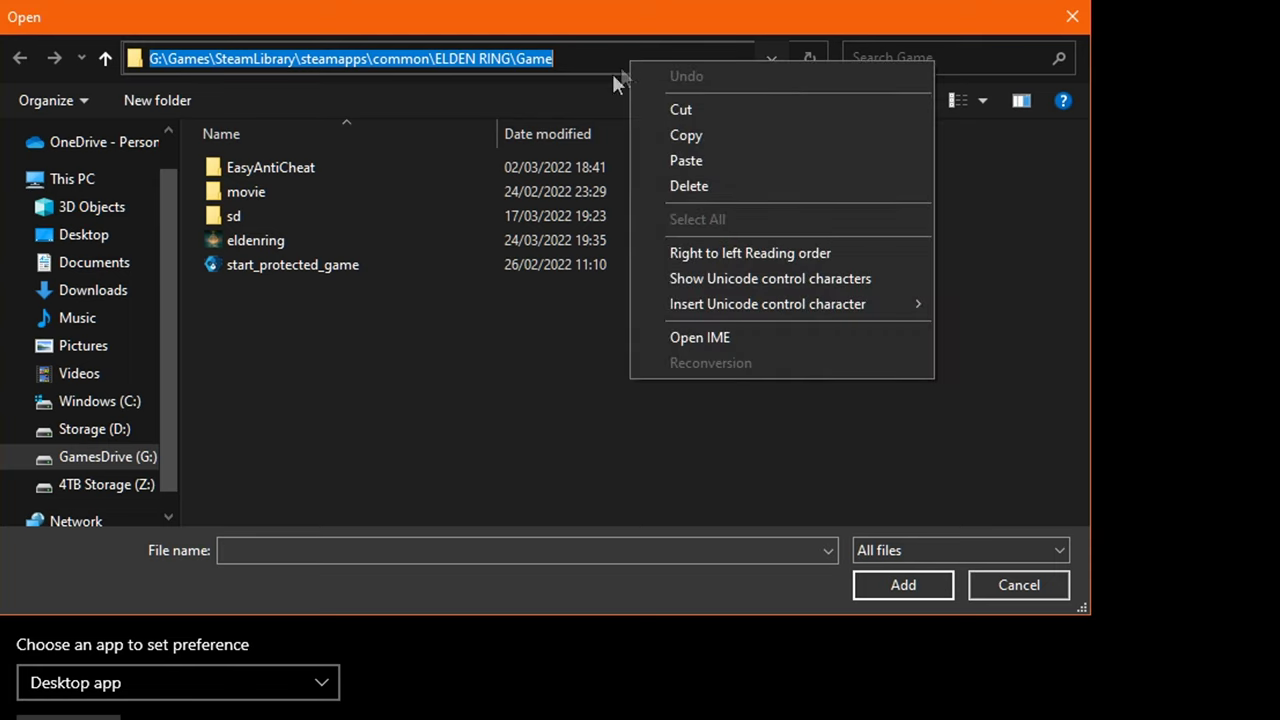
pyautogui.click(664, 162)
pyautogui.press('Return')
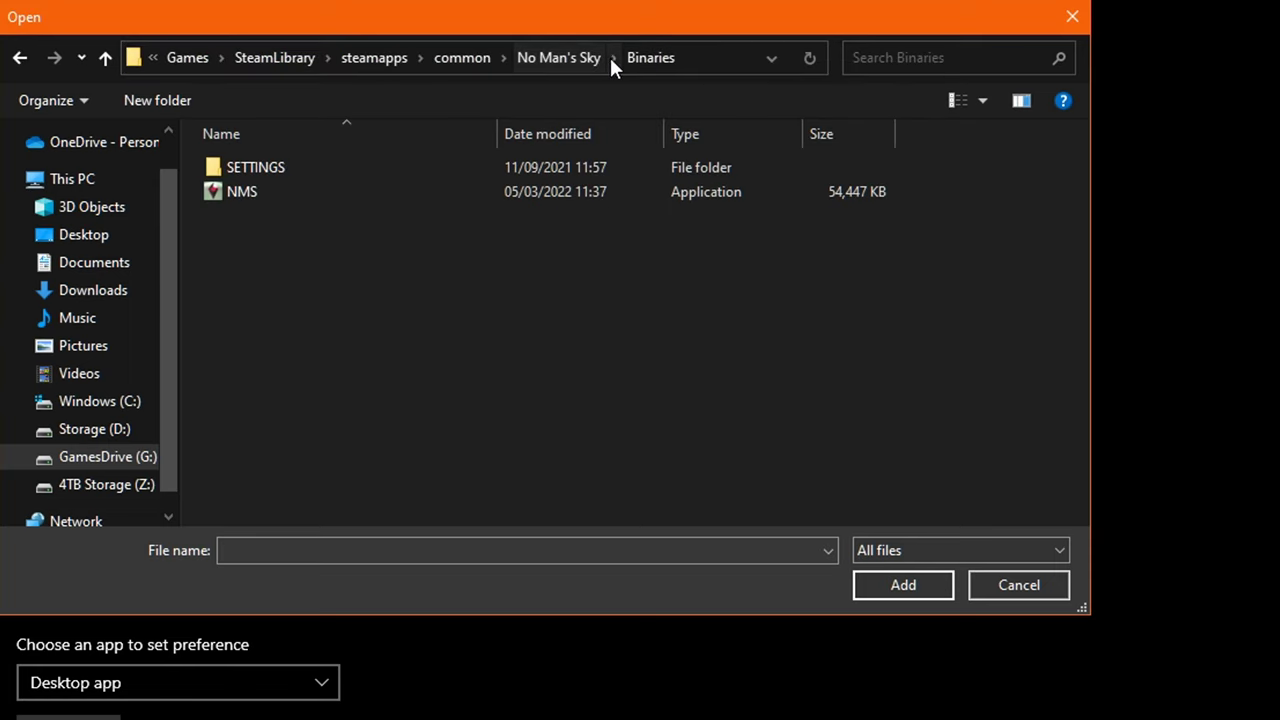
# Add the NMS application to the graphics performance preferences, then open its options and save its graphics preference.
pyautogui.click(265, 193)
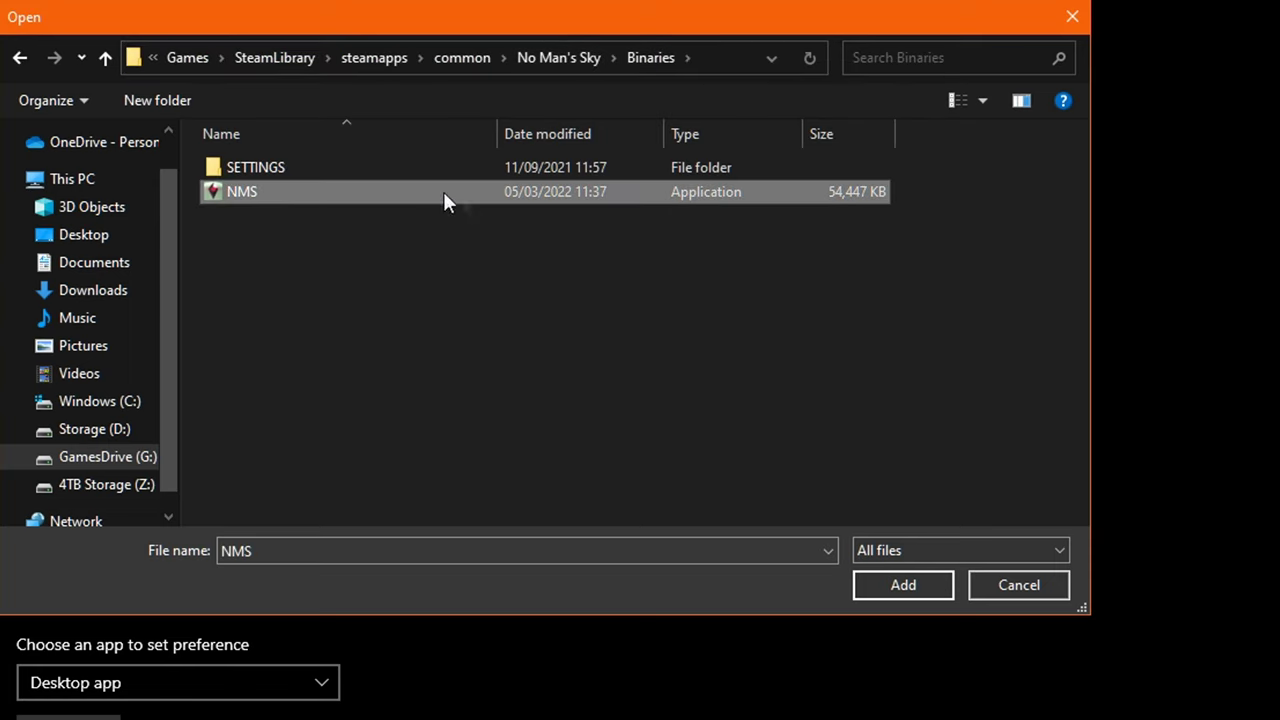
pyautogui.click(901, 585)
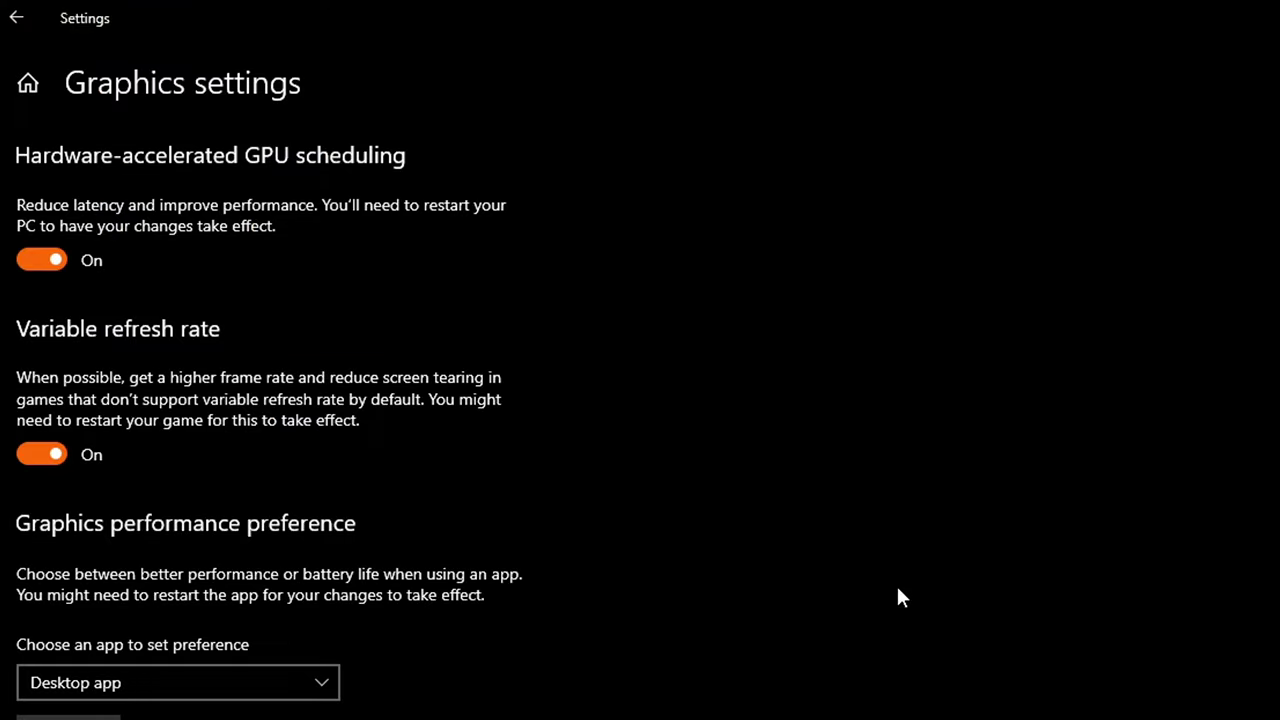
pyautogui.click(307, 558)
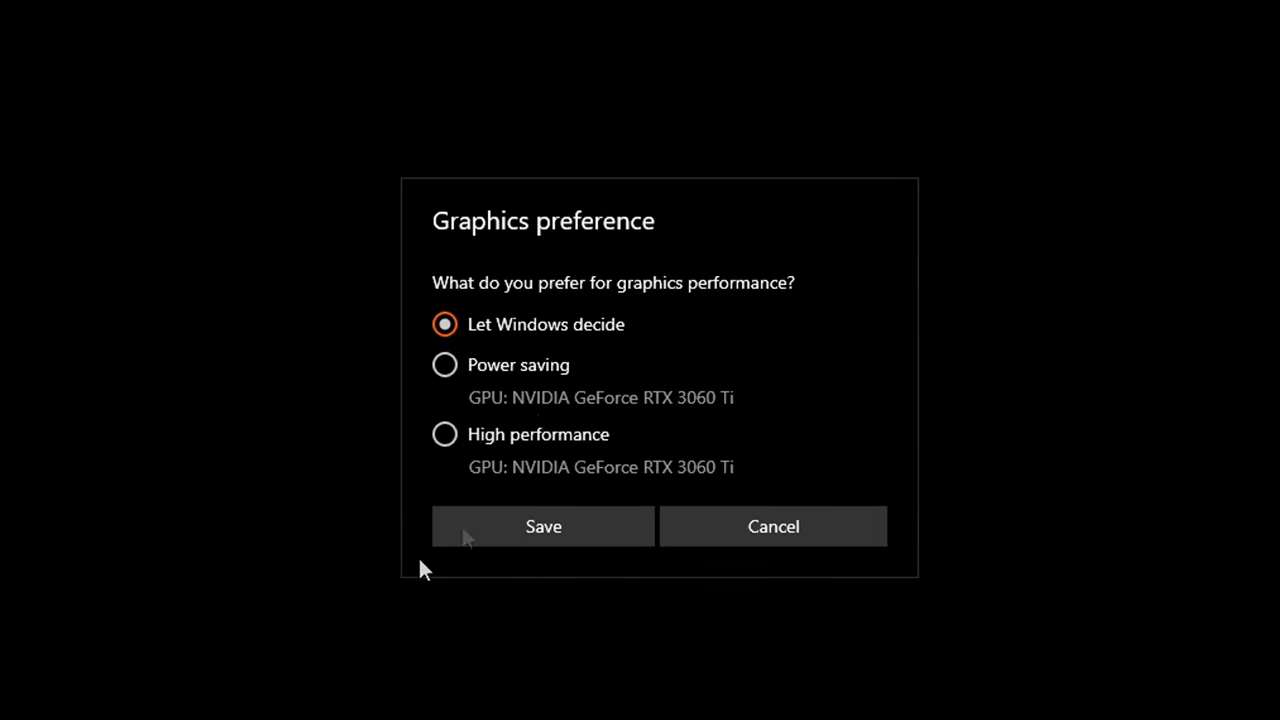
pyautogui.click(554, 530)
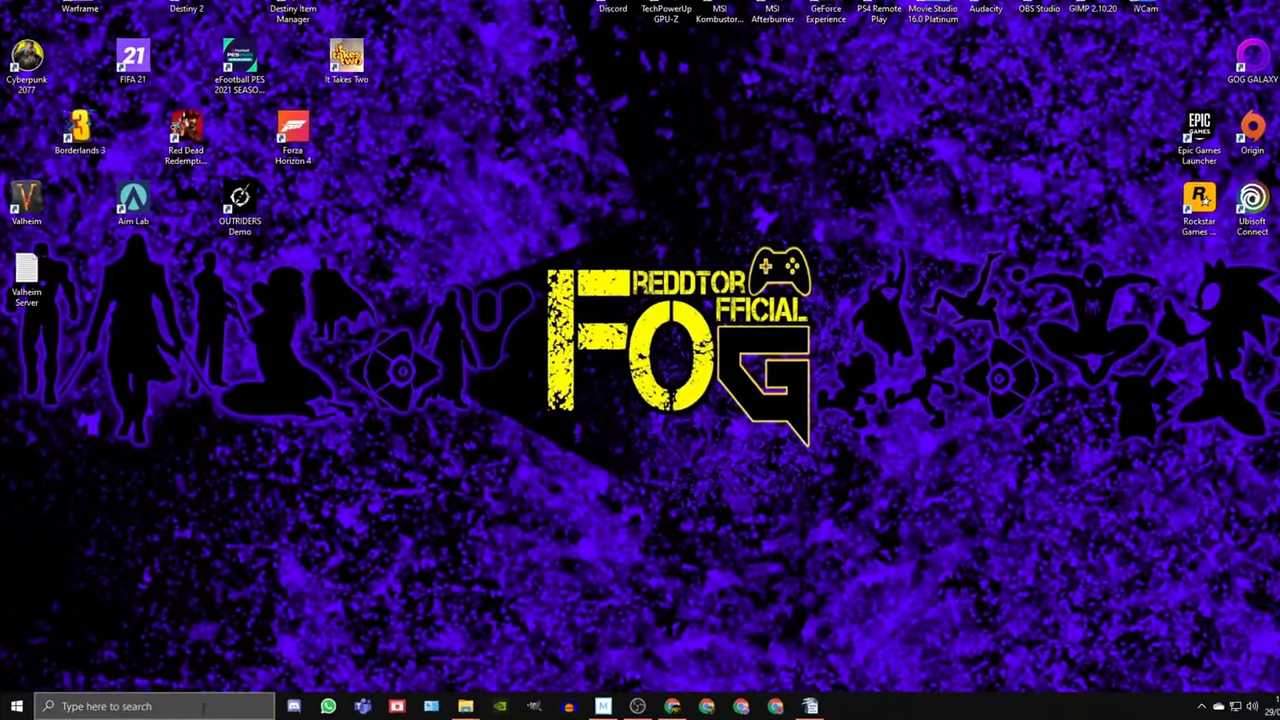
# Search Windows for "power plan", open Edit power plan and go up to Power Options.
pyautogui.click(200, 704)
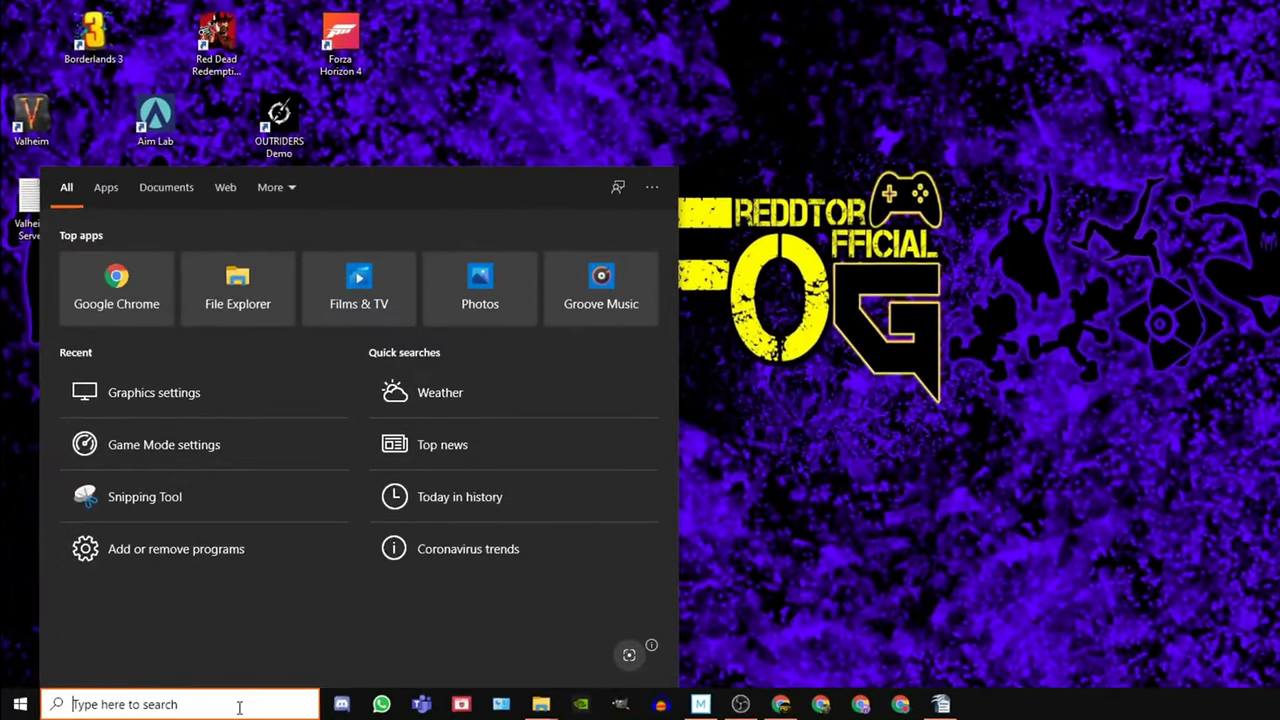
pyautogui.write('power plan')
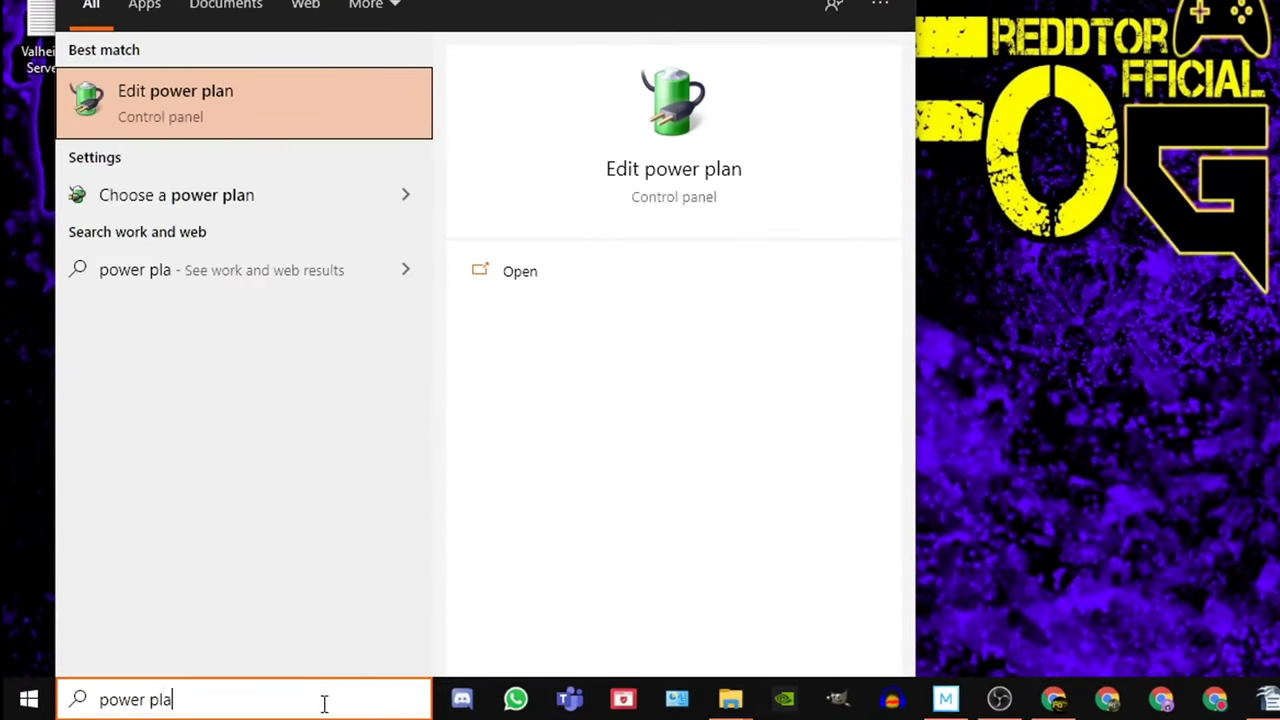
pyautogui.click(667, 172)
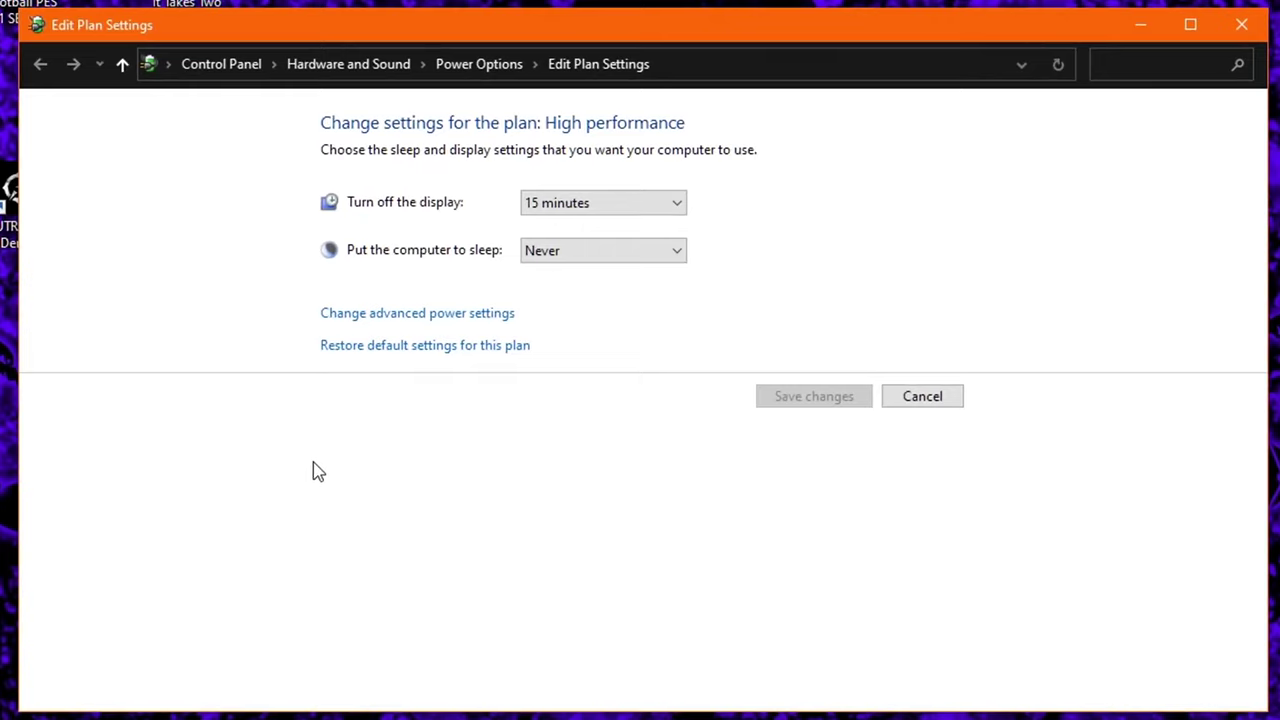
pyautogui.click(489, 70)
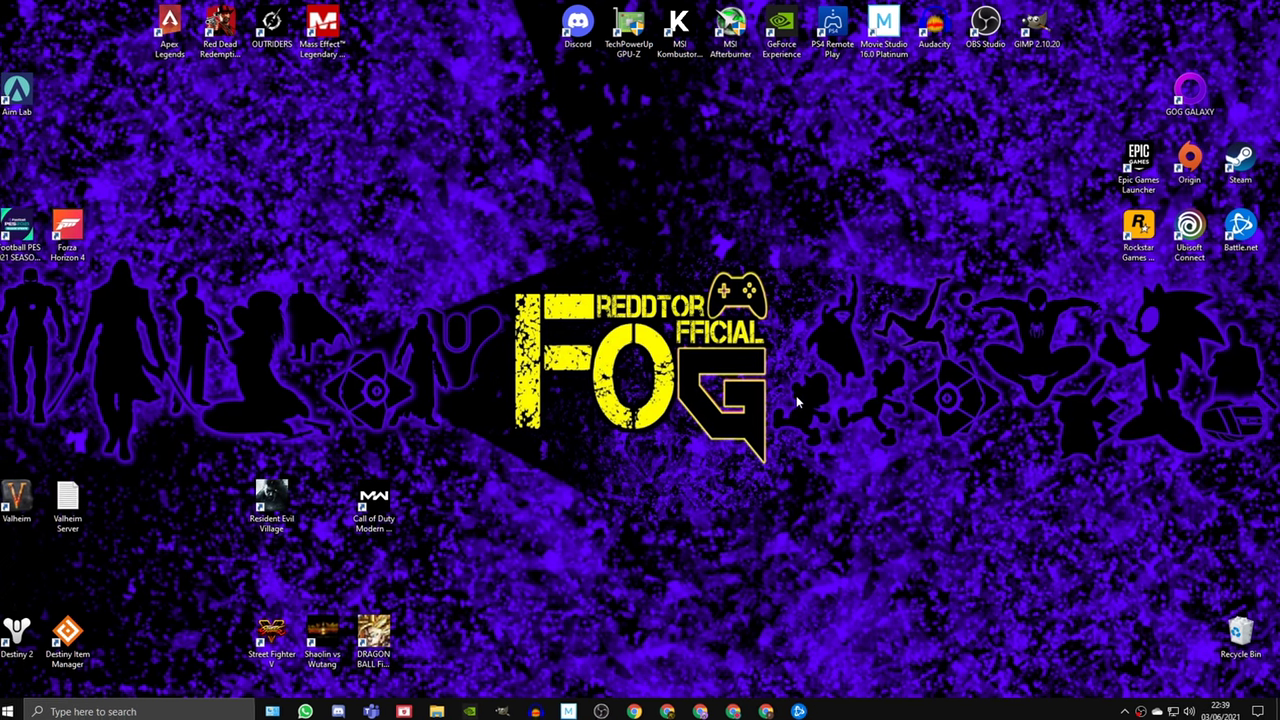
pyautogui.press('super+p')
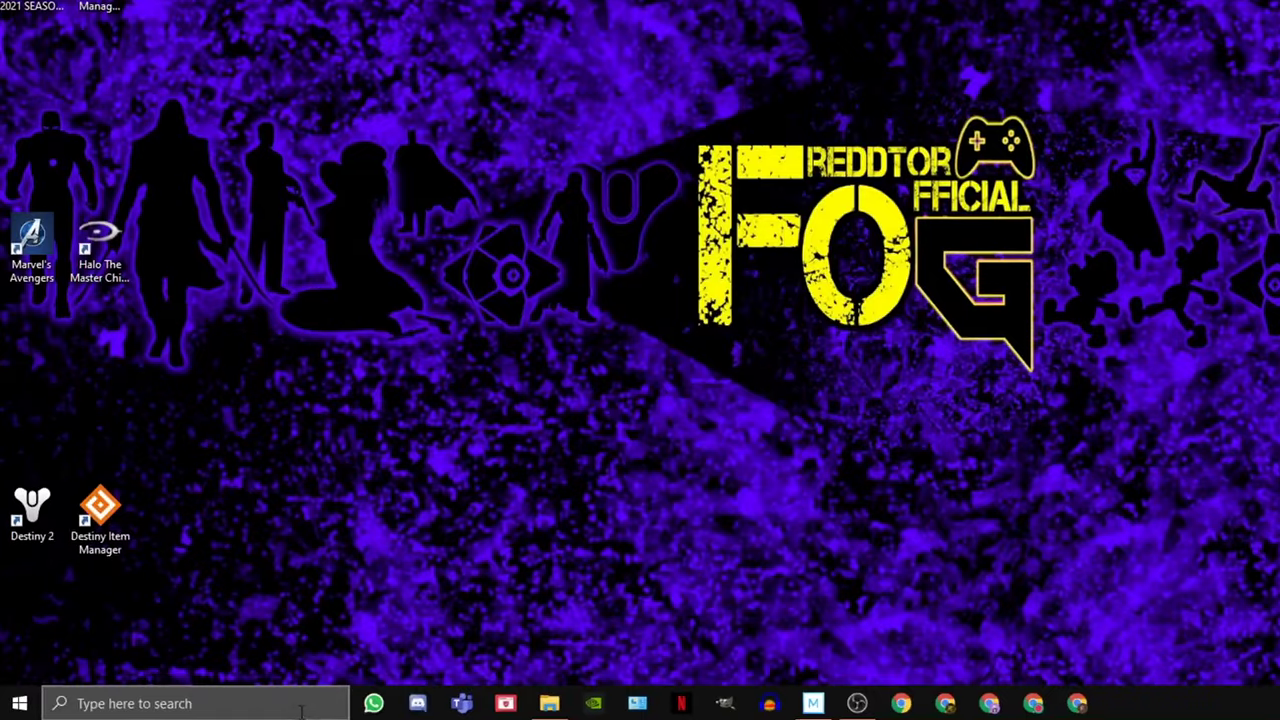
# Search Windows for "settings", open the Settings app and go to the Background apps page of the privacy settings.
pyautogui.click(180, 700)
pyautogui.write('settings')
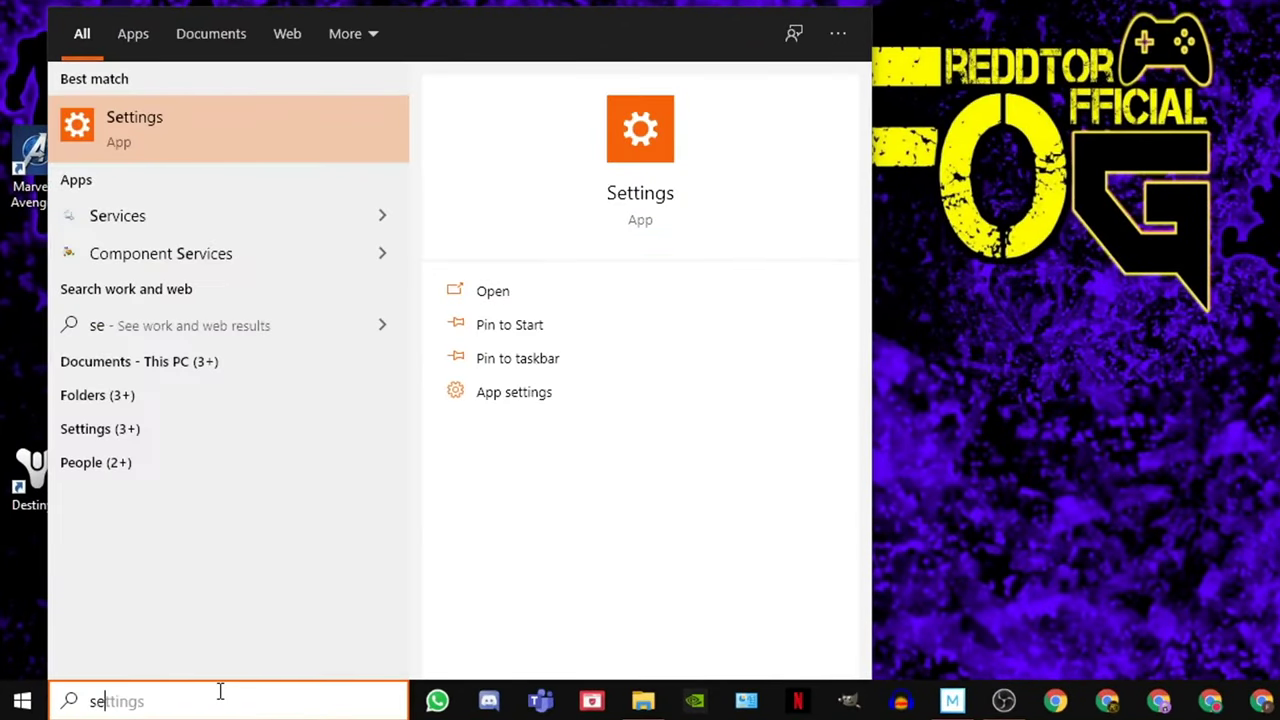
pyautogui.click(640, 195)
pyautogui.click(342, 343)
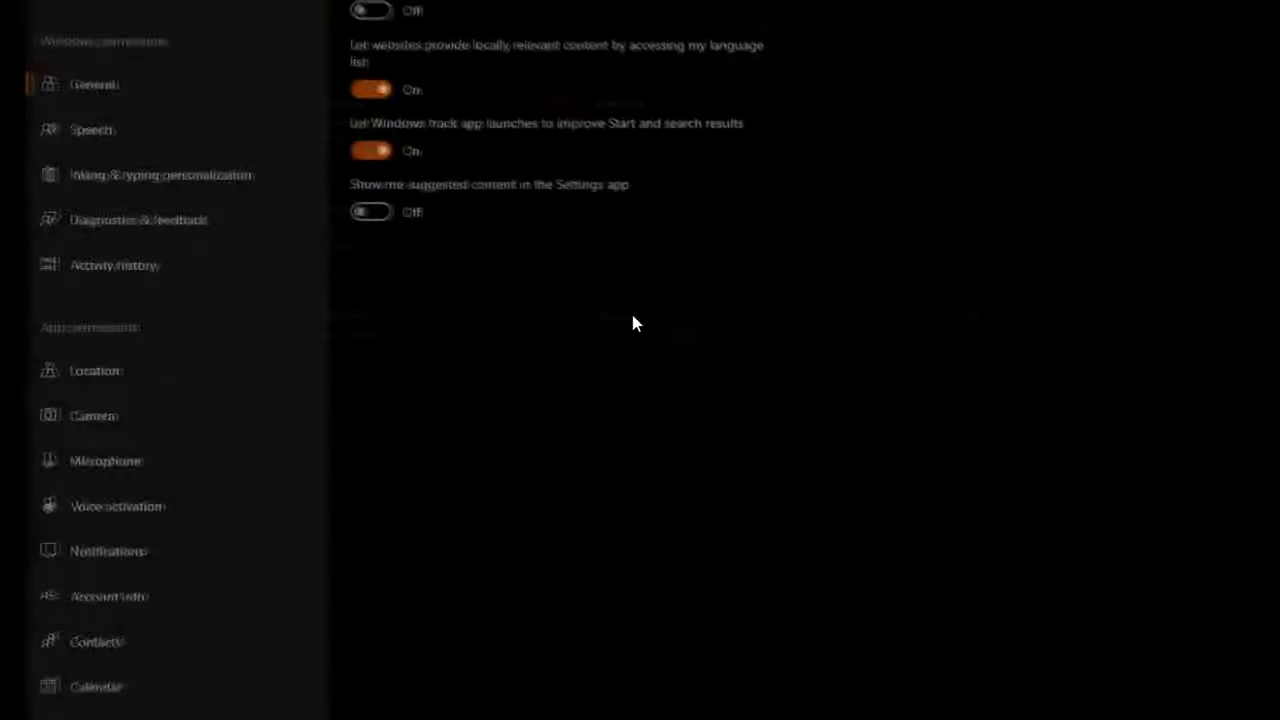
pyautogui.scroll(-3, 125, 600)
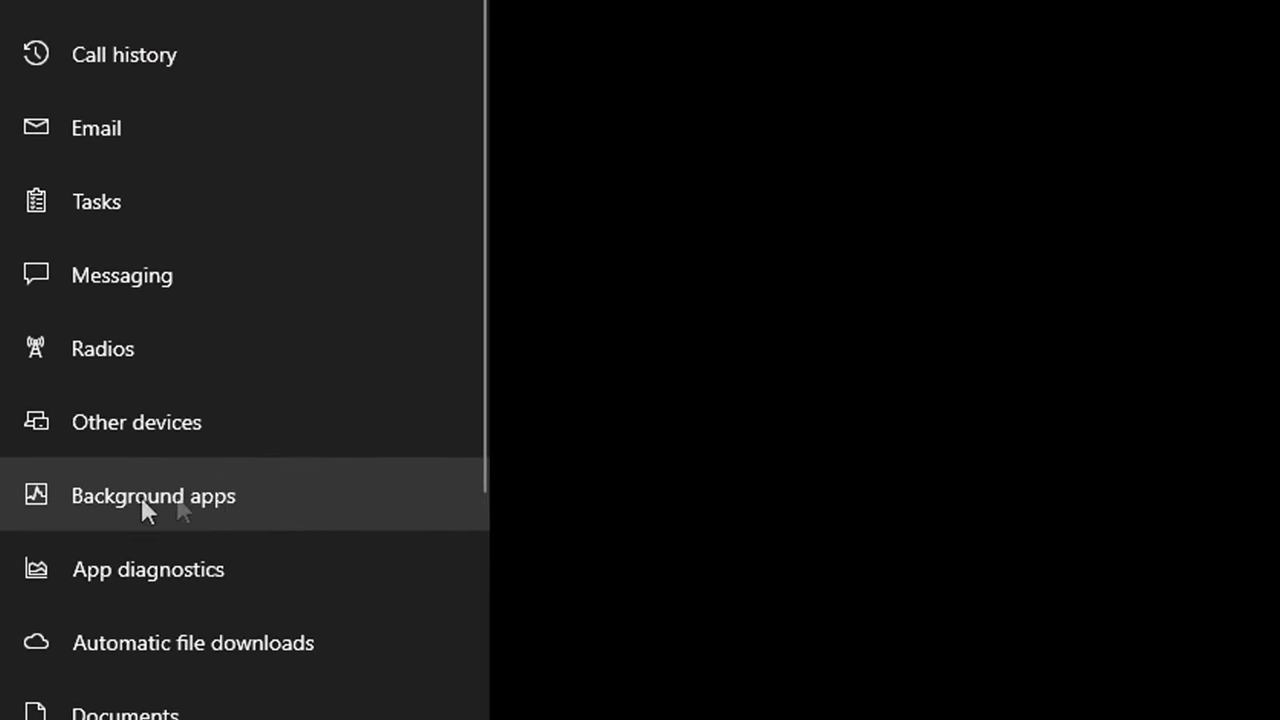
pyautogui.click(207, 498)
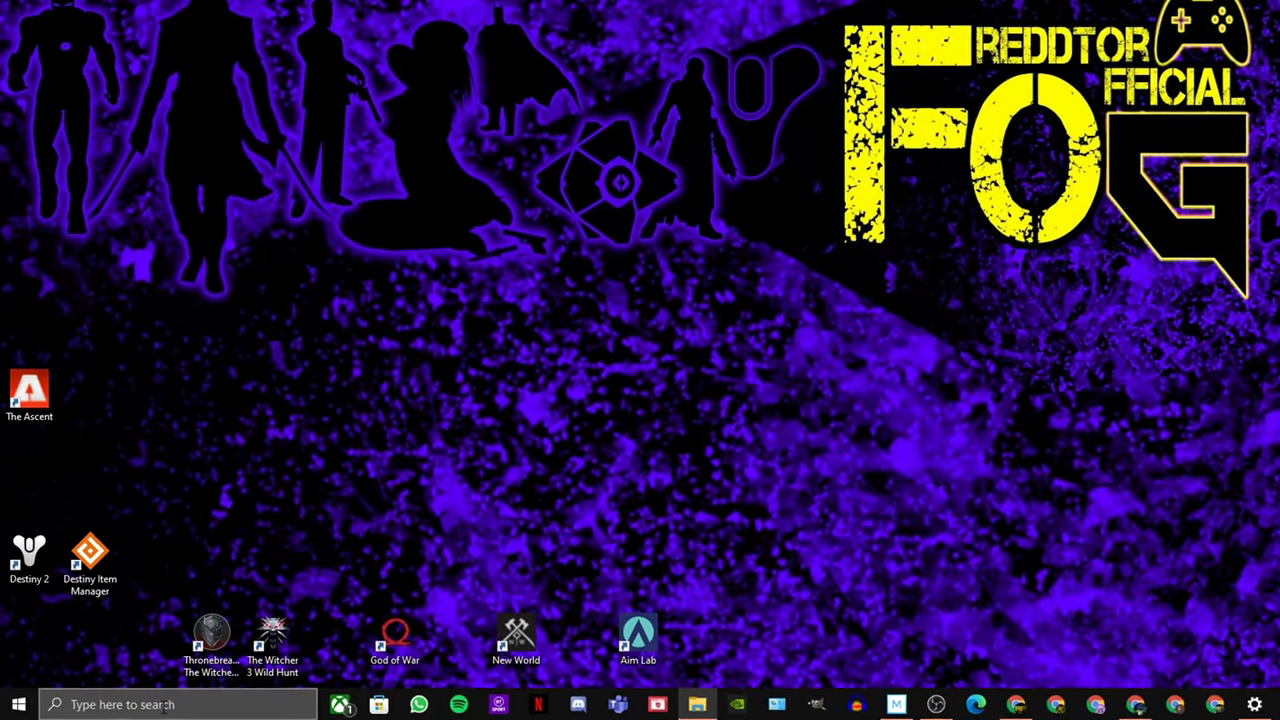
# Search Windows for "RUN", open the Run dialog and launch the Registry Editor with REGEDIT.
pyautogui.click(107, 709)
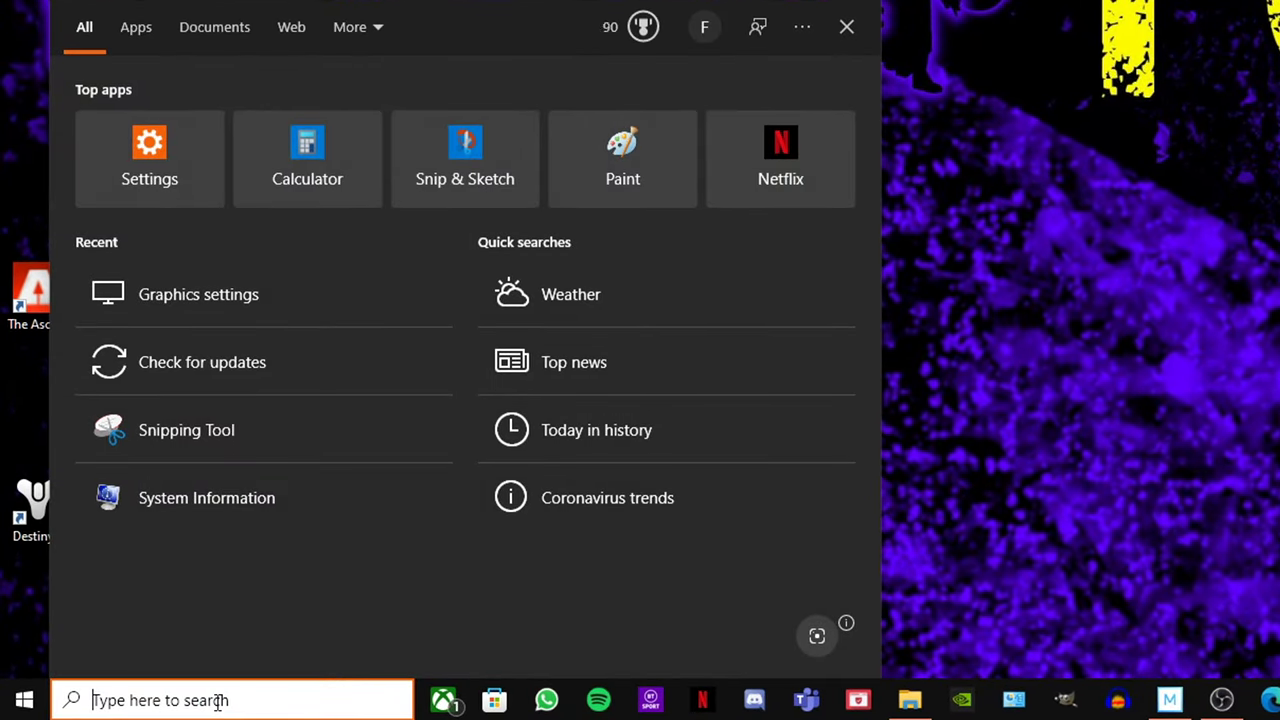
pyautogui.write('RUN')
pyautogui.press('Return')
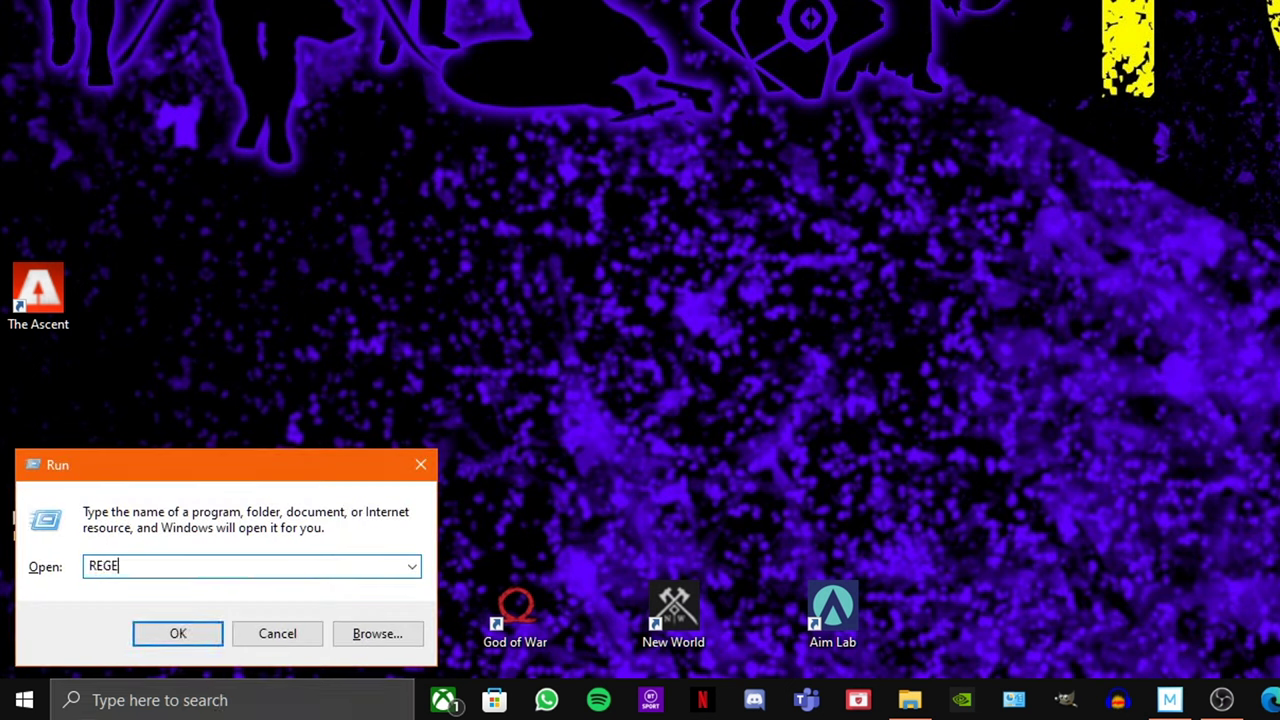
pyautogui.write('REGEDIT')
pyautogui.press('Return')
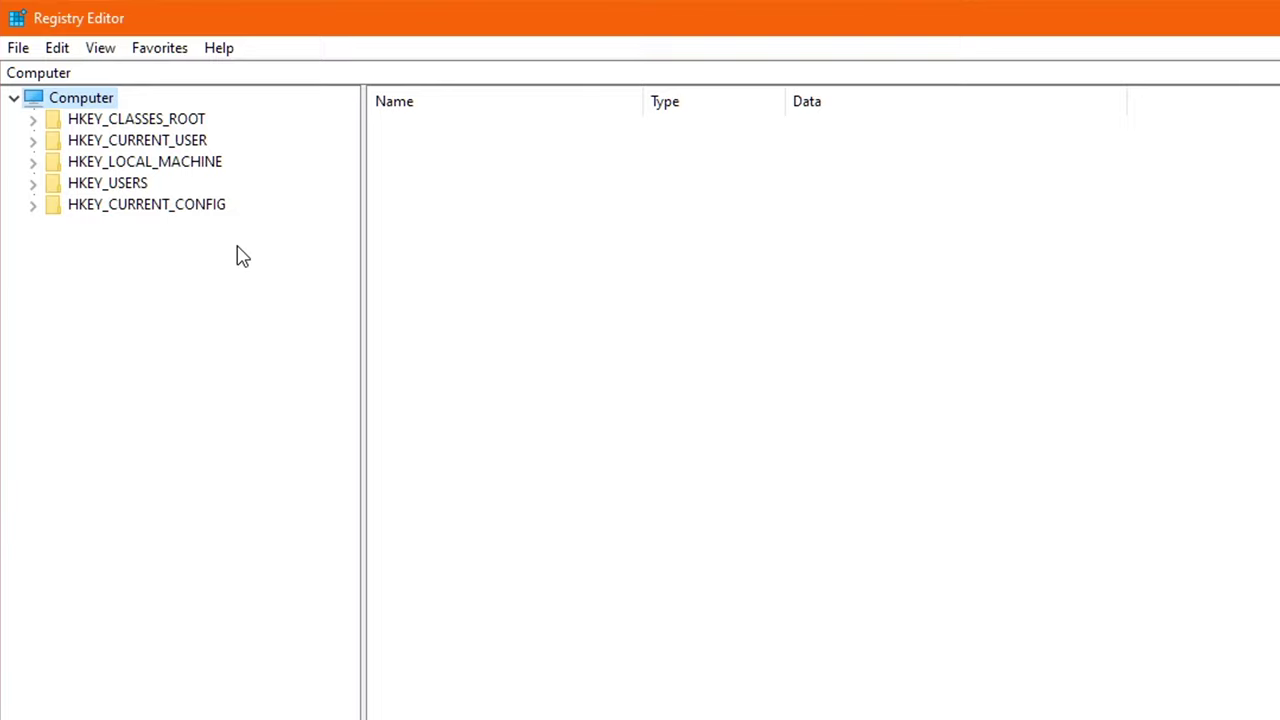
# Expand HKEY_LOCAL_MACHINE, SOFTWARE and Microsoft in the registry tree.
pyautogui.doubleClick(92, 163)
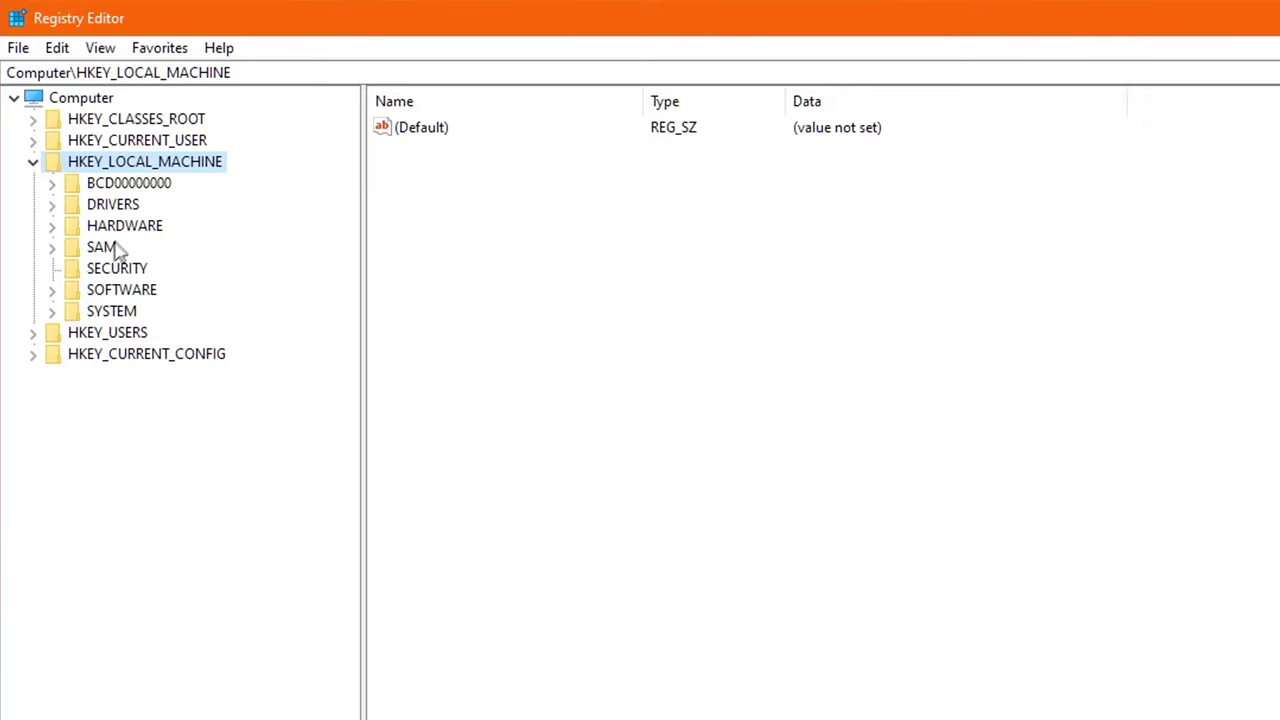
pyautogui.doubleClick(112, 287)
pyautogui.moveTo(338, 330); pyautogui.dragTo(340, 540)
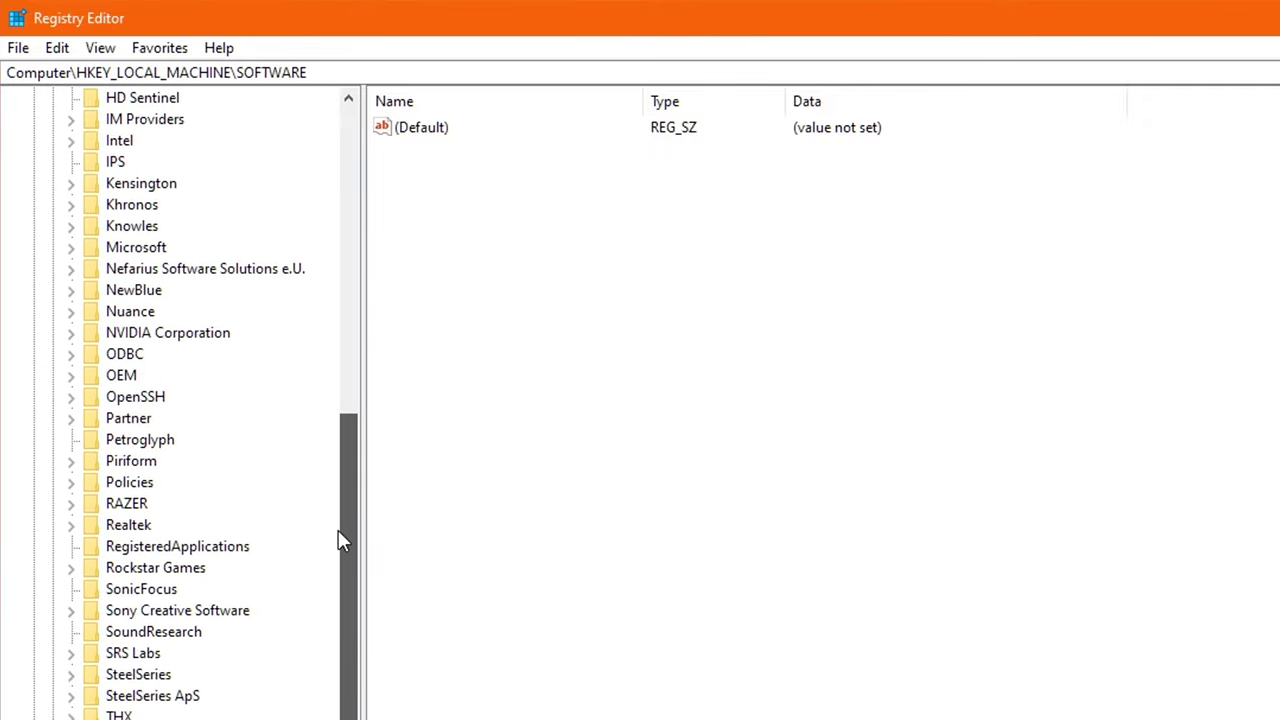
pyautogui.doubleClick(134, 248)
# Expand the Windows NT key under Microsoft and its CurrentVersion key to browse the subkeys.
pyautogui.moveTo(350, 232); pyautogui.dragTo(355, 719)
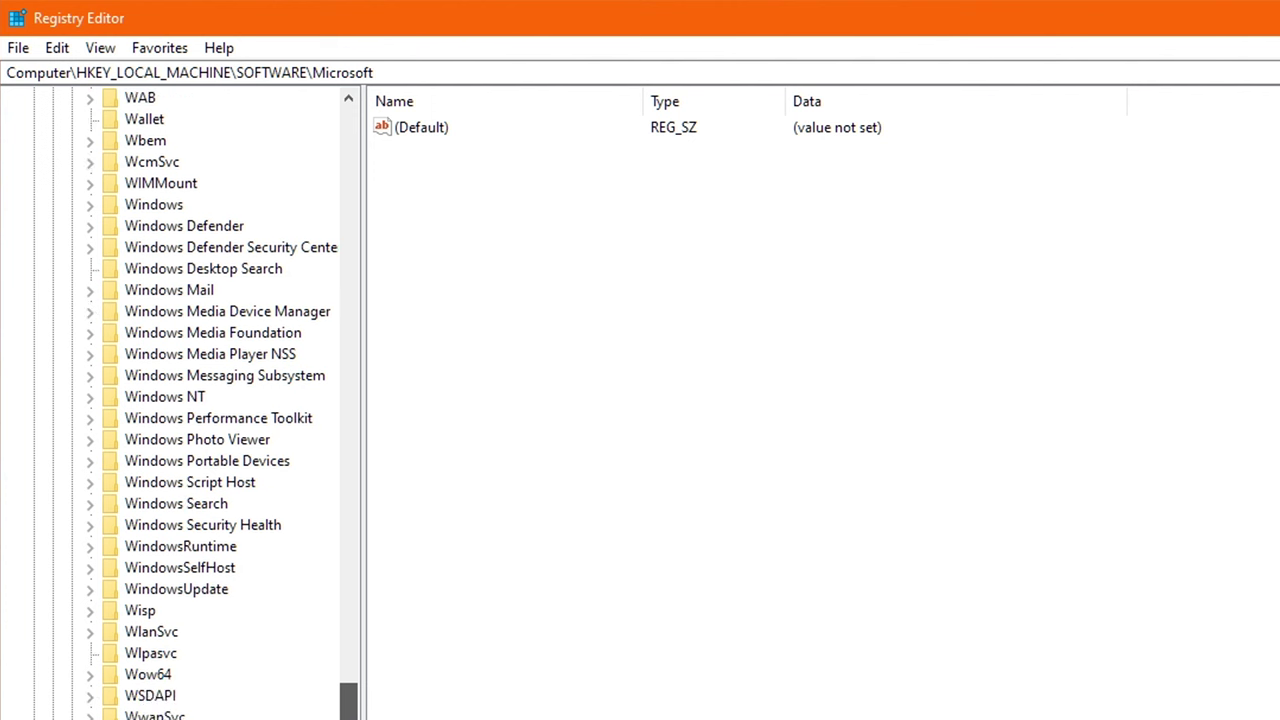
pyautogui.doubleClick(141, 400)
pyautogui.click(168, 422)
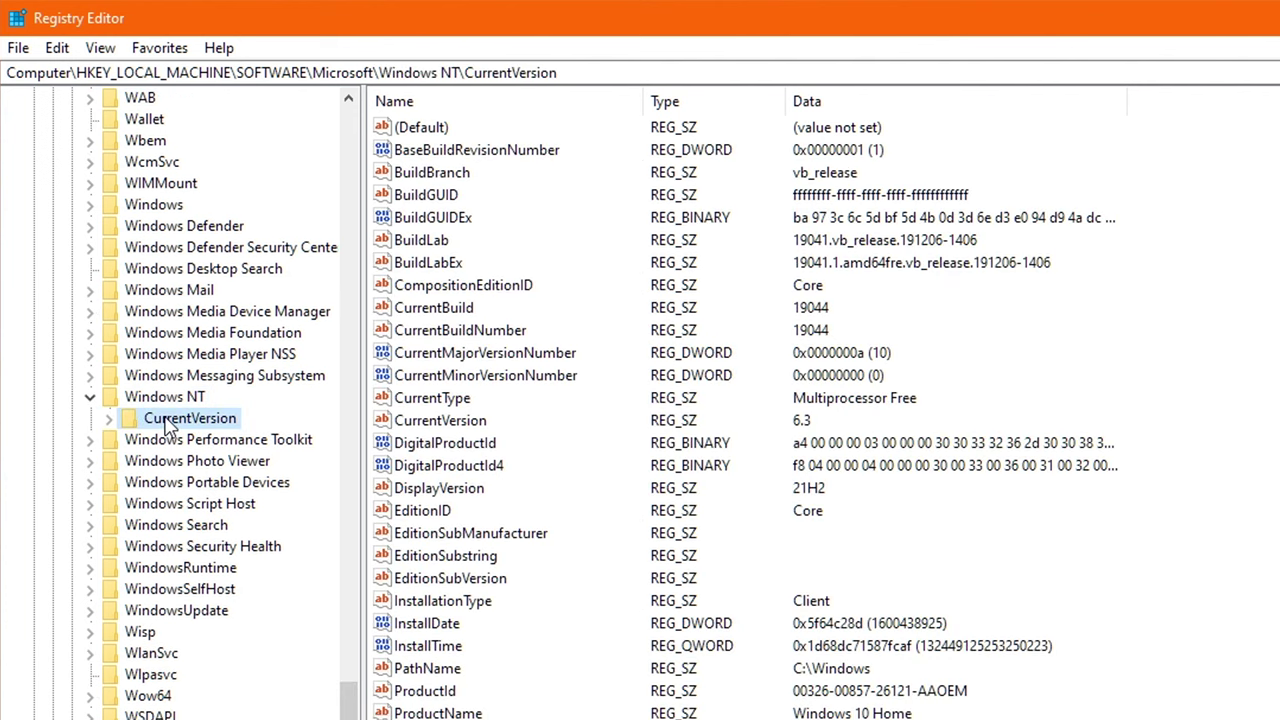
pyautogui.doubleClick(183, 420)
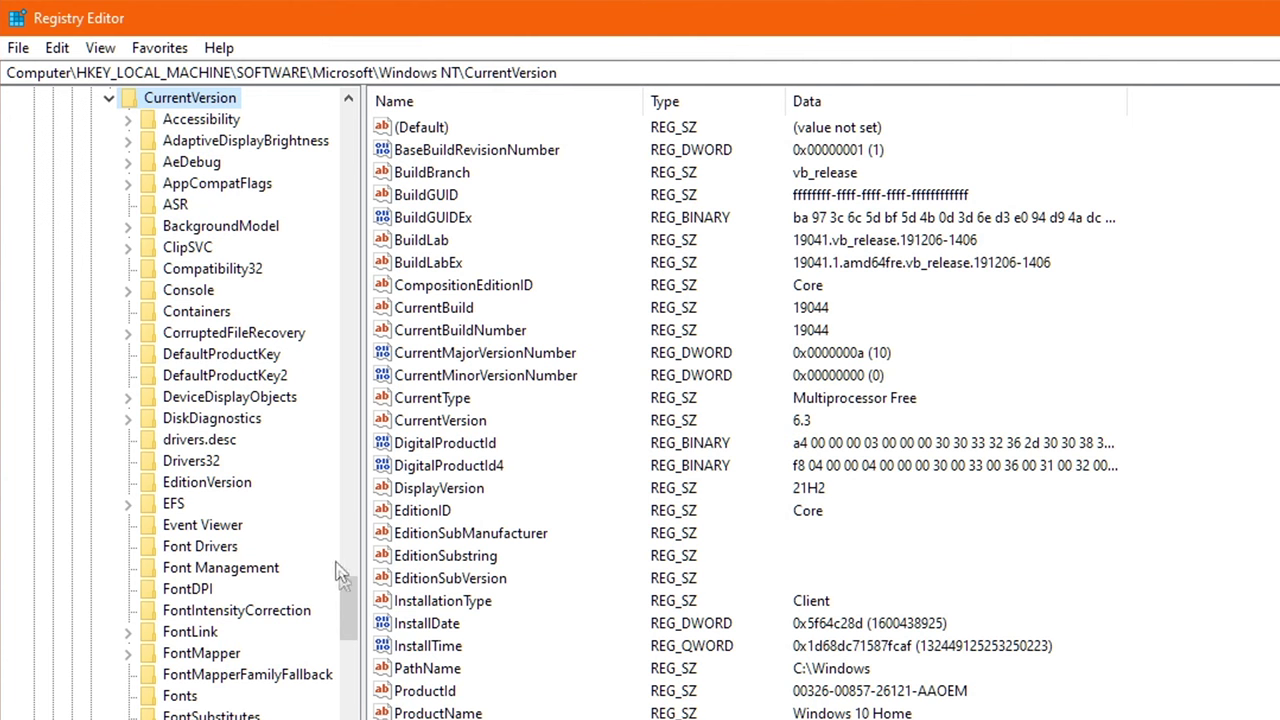
pyautogui.moveTo(355, 610); pyautogui.dragTo(362, 664)
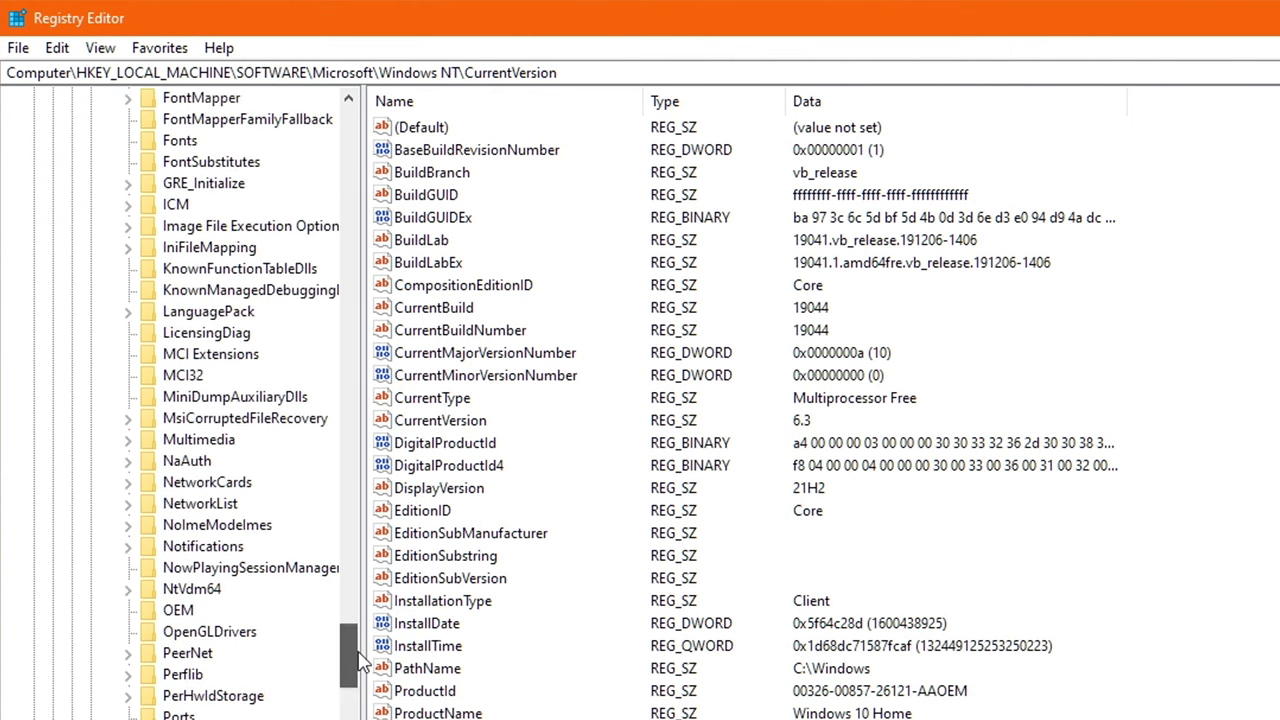